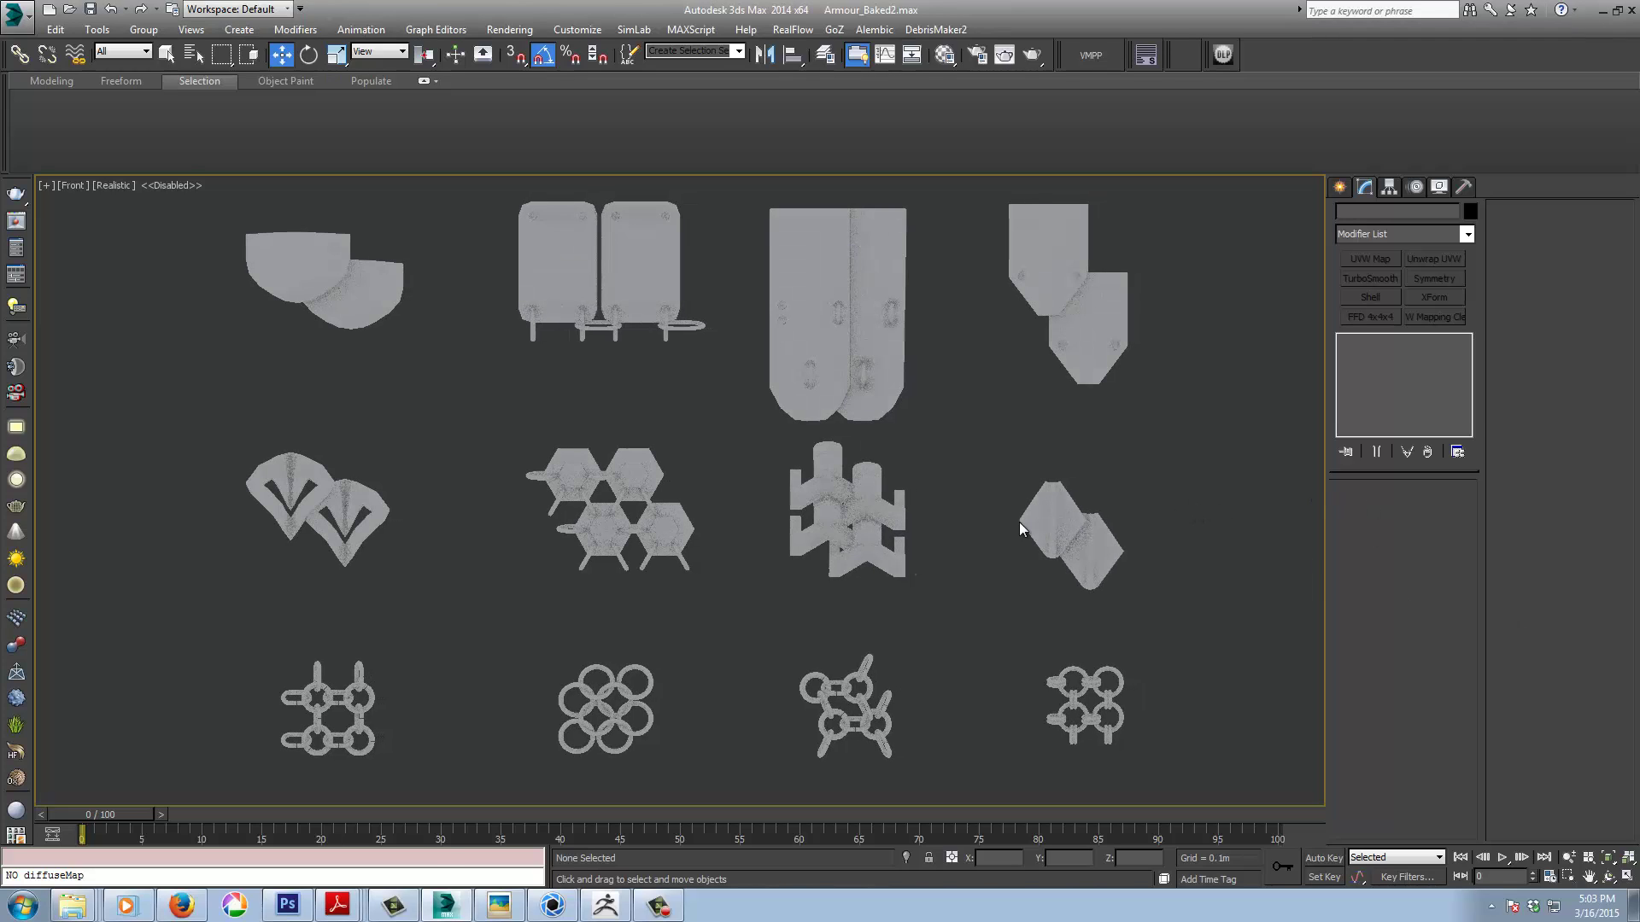
# Turn on edged faces in the viewport and change its shading style from Realistic to Shaded with the Orc_Mail piece selected.
pyautogui.press('F4')
pyautogui.scroll(5, 501, 421)
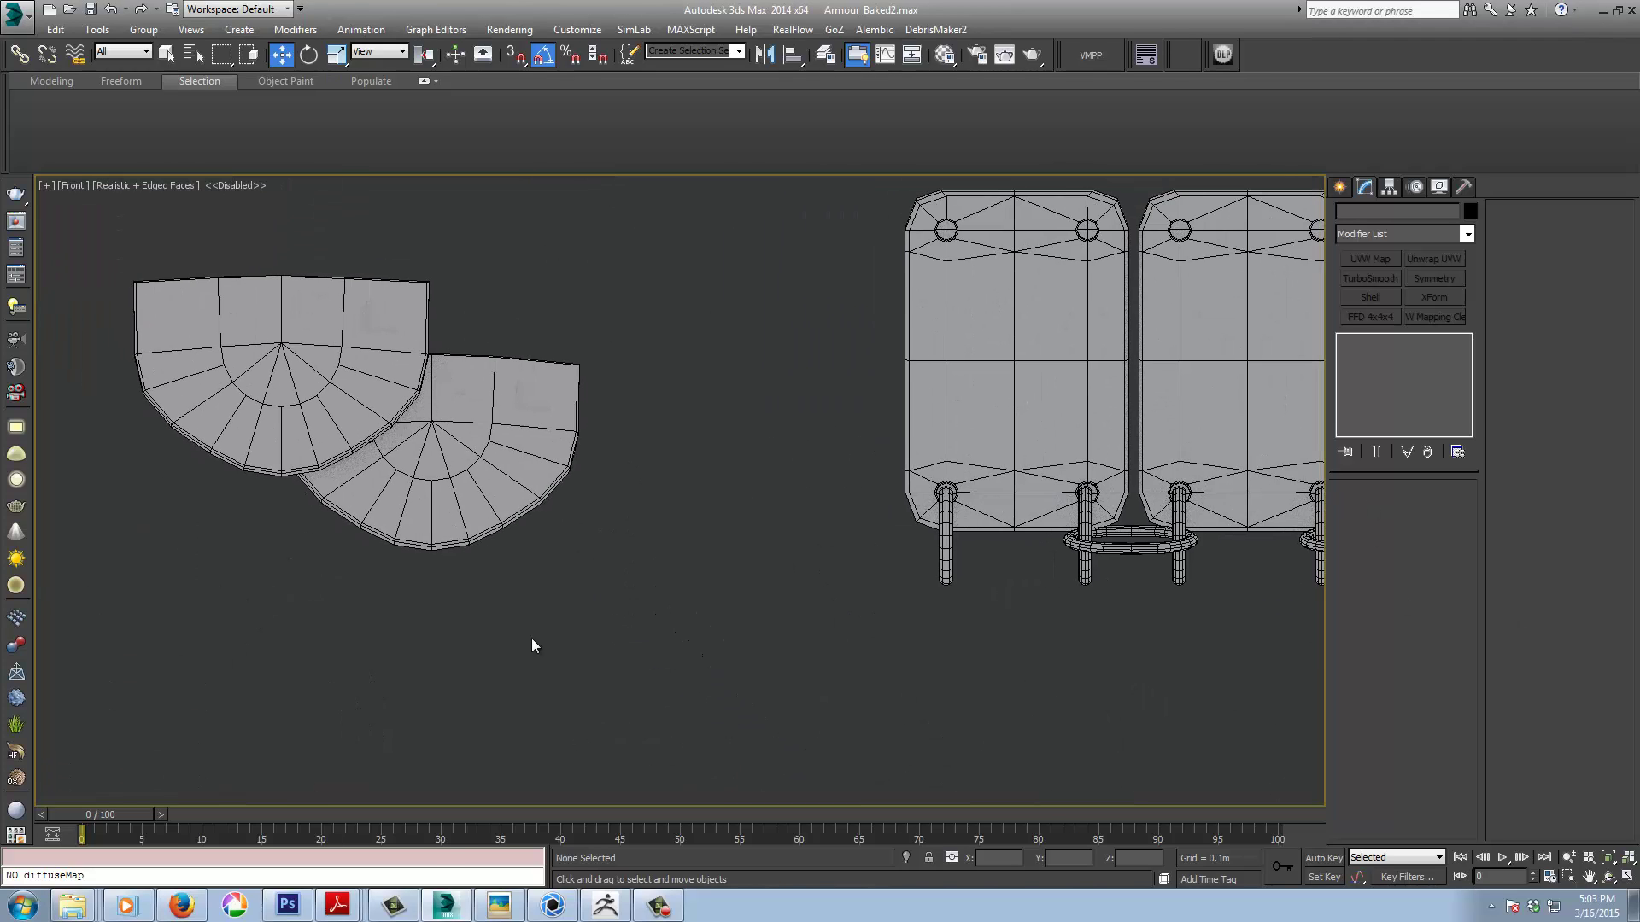
pyautogui.moveTo(534, 644); pyautogui.dragTo(615, 640, button='middle')
pyautogui.scroll(3, 535, 633)
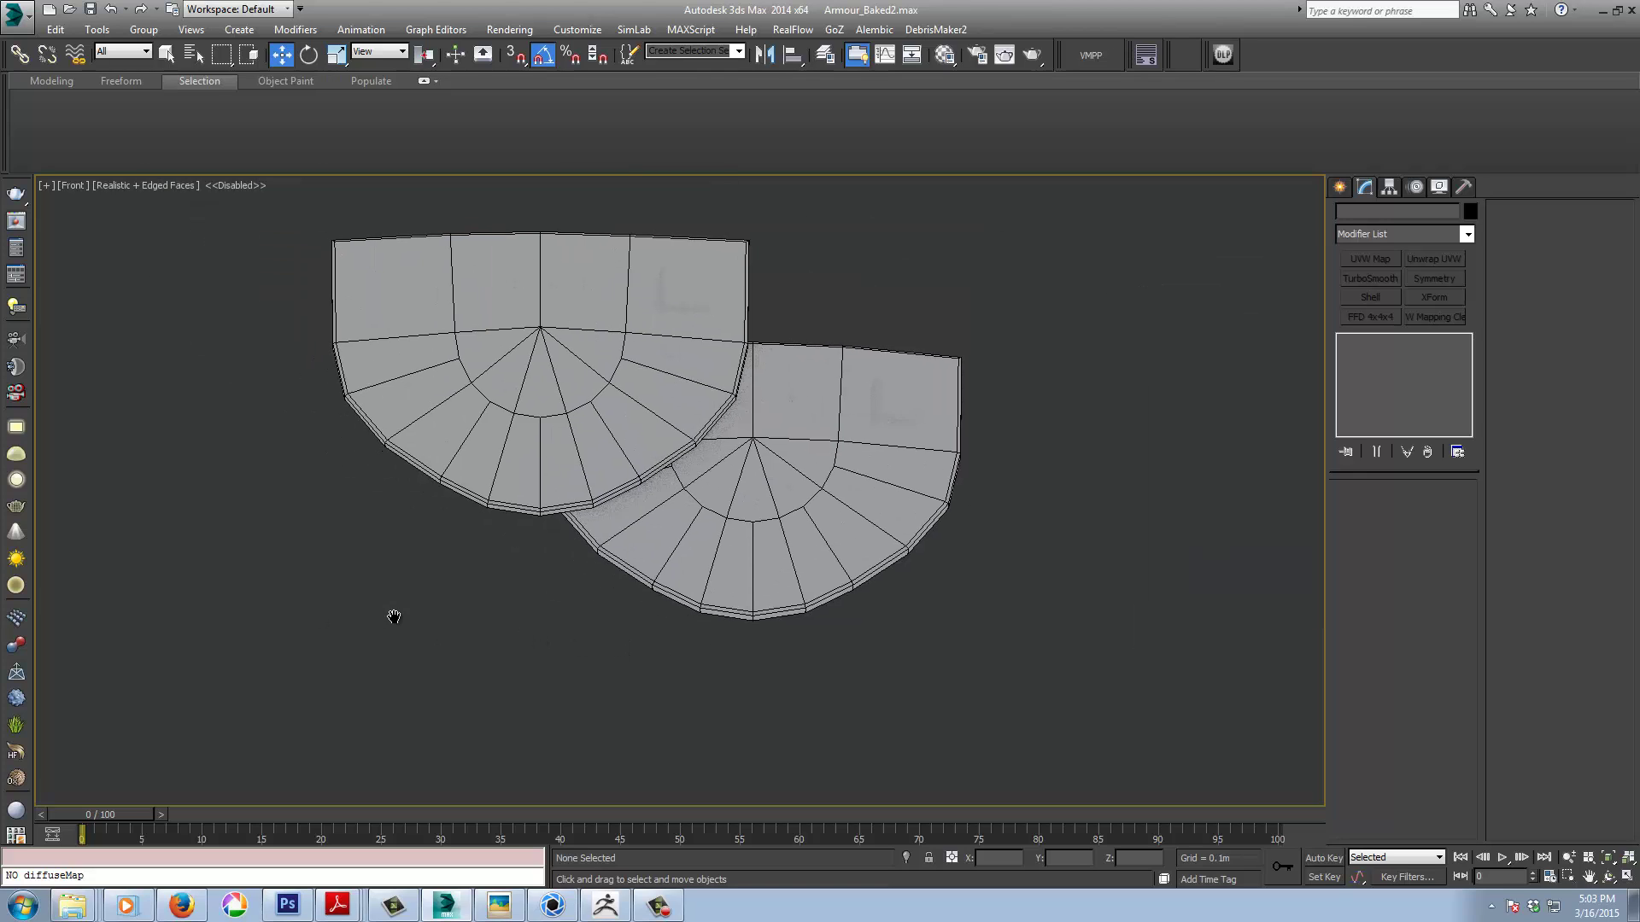
pyautogui.keyDown('alt'); pyautogui.moveTo(393, 608); pyautogui.dragTo(397, 606, button='middle'); pyautogui.keyUp('alt')
pyautogui.press('f')
pyautogui.moveTo(1019, 714); pyautogui.dragTo(914, 756, button='middle')
pyautogui.click(684, 524)
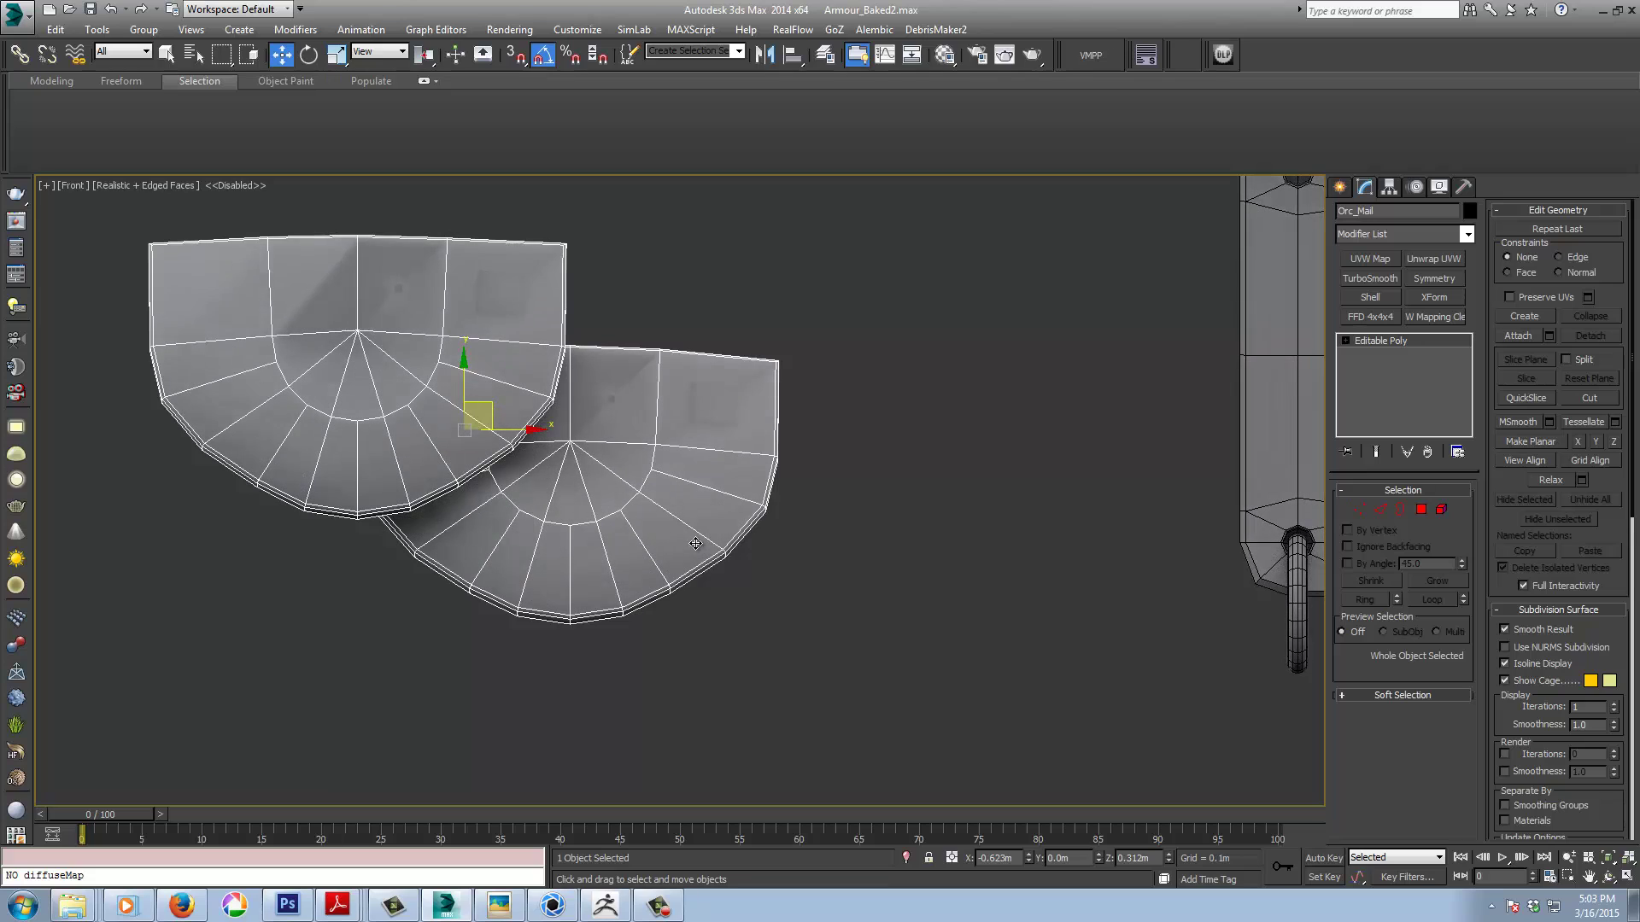
pyautogui.click(166, 185)
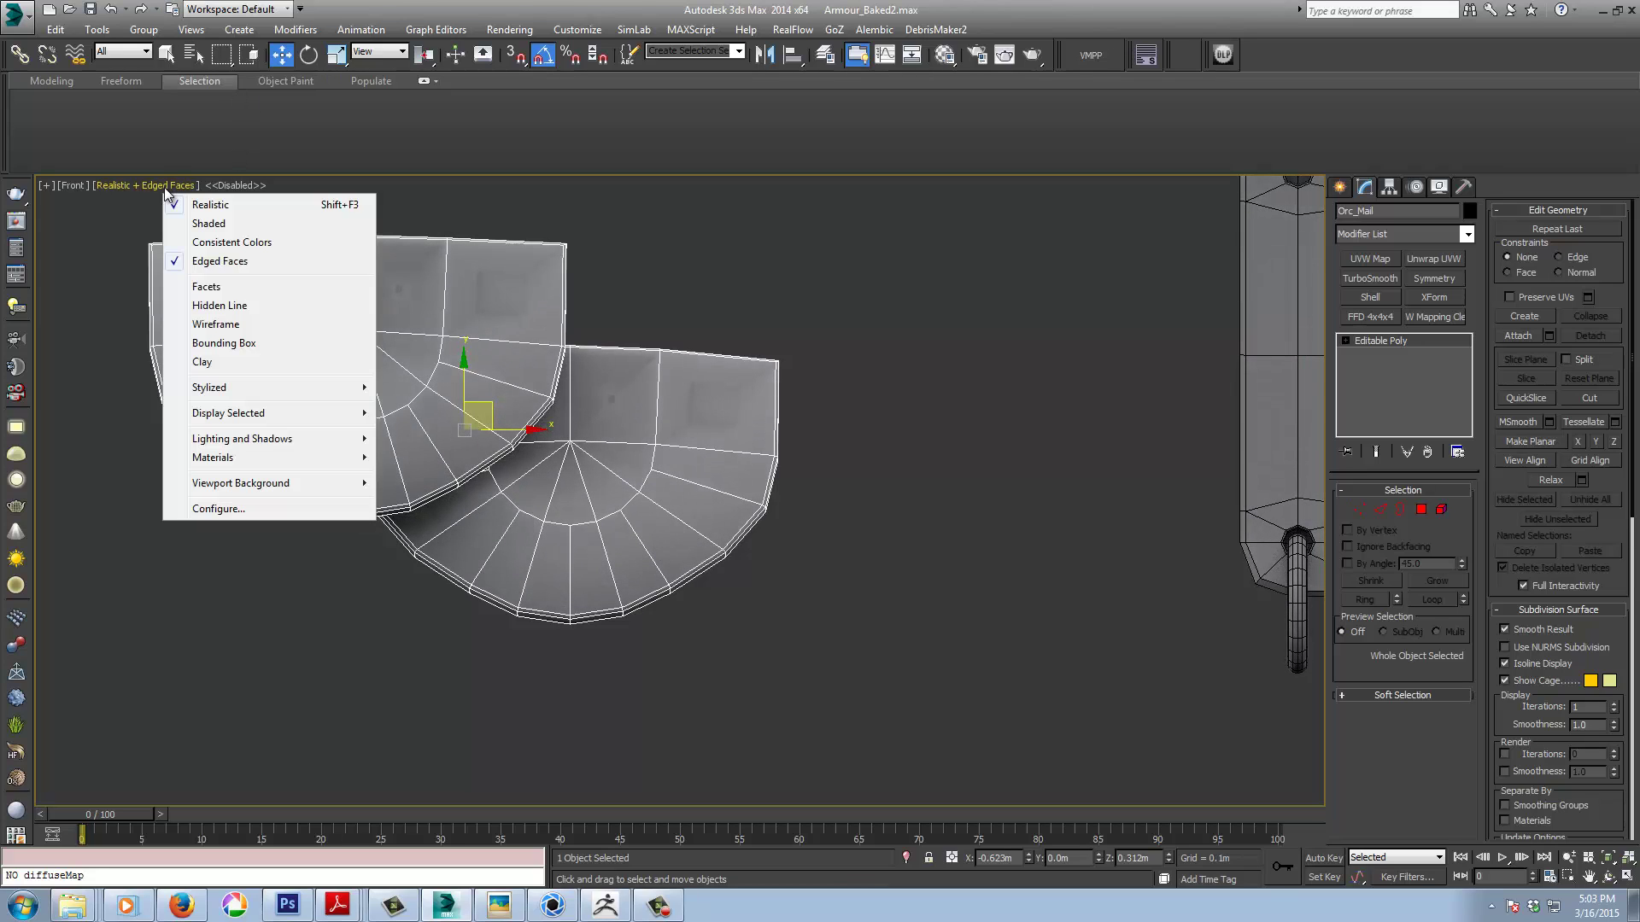
pyautogui.click(237, 223)
# Examine the wireframes of the Elven_Mail, the hexagonal mail and the neighbouring armour pieces from the front and at an angle.
pyautogui.moveTo(952, 440); pyautogui.dragTo(920, 435, button='middle')
pyautogui.scroll(-4, 920, 428)
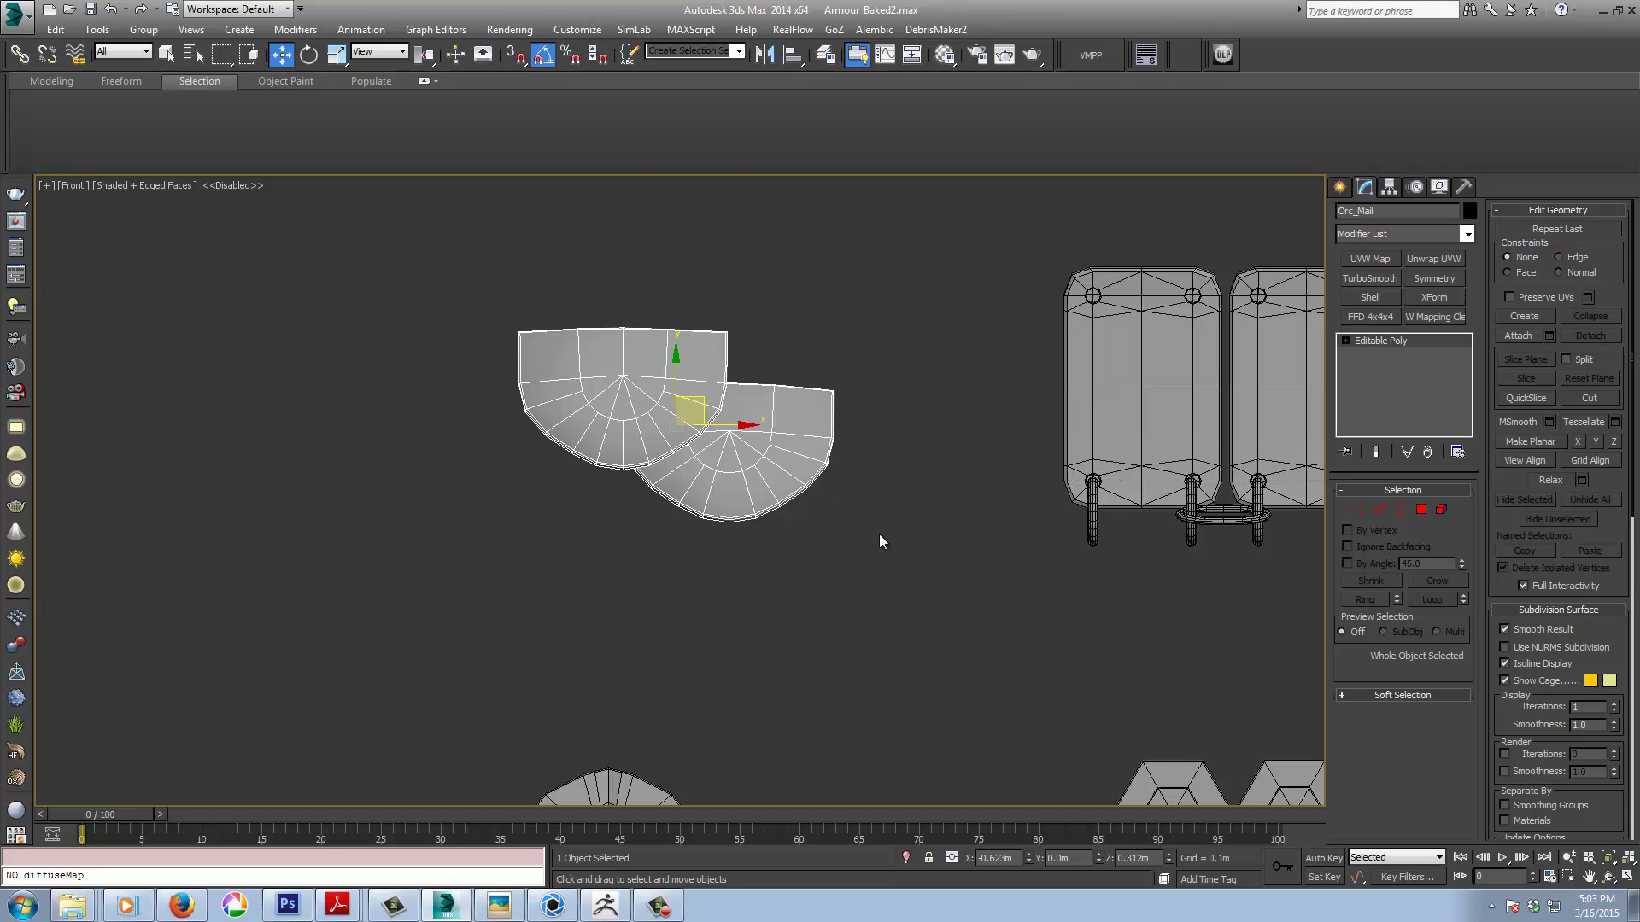
pyautogui.moveTo(880, 536); pyautogui.dragTo(820, 395, button='middle')
pyautogui.click(609, 539)
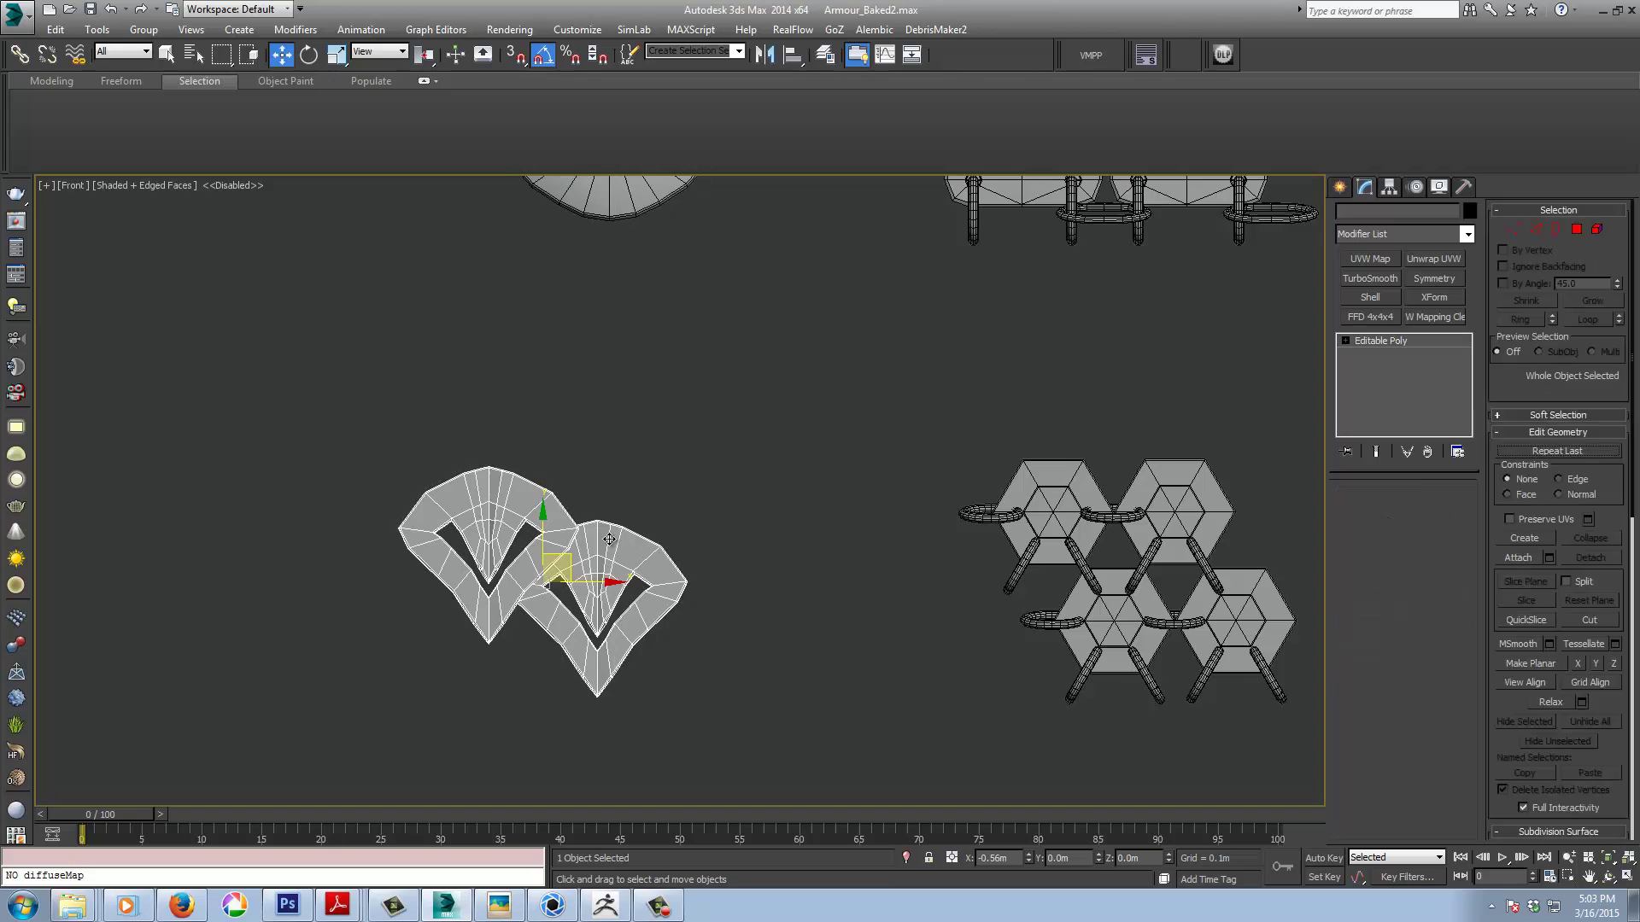
pyautogui.moveTo(711, 490)
pyautogui.keyDown('alt'); pyautogui.mouseDown(button='middle')
pyautogui.moveTo(808, 501)
pyautogui.moveTo(708, 471)
pyautogui.mouseUp(button='middle'); pyautogui.keyUp('alt')
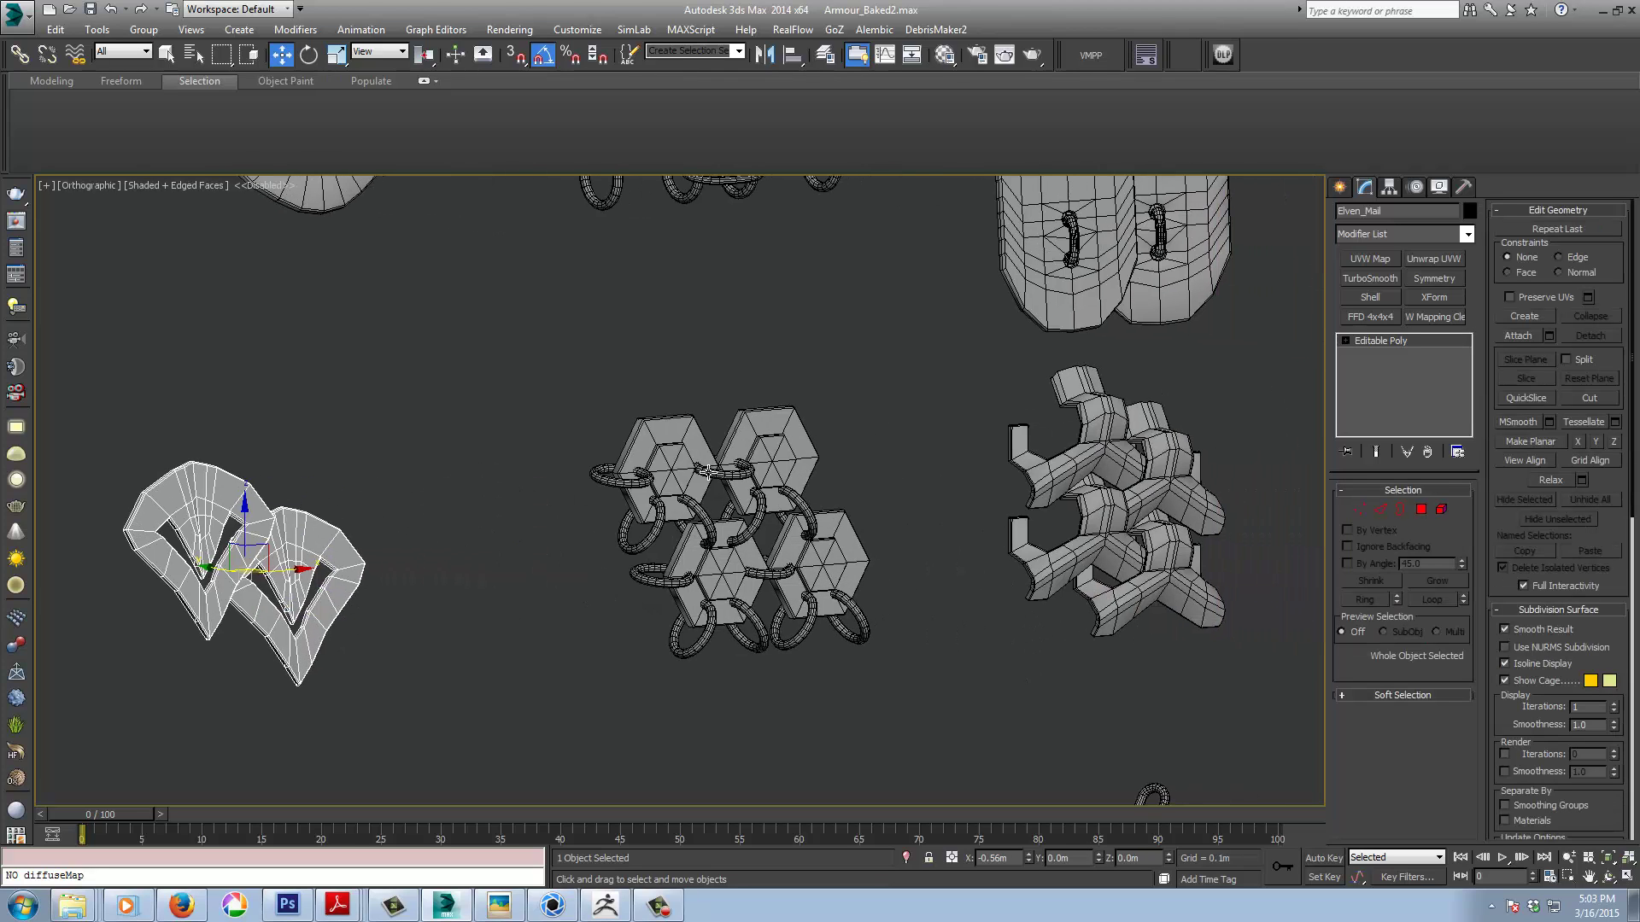
pyautogui.moveTo(899, 459); pyautogui.dragTo(476, 458, button='middle')
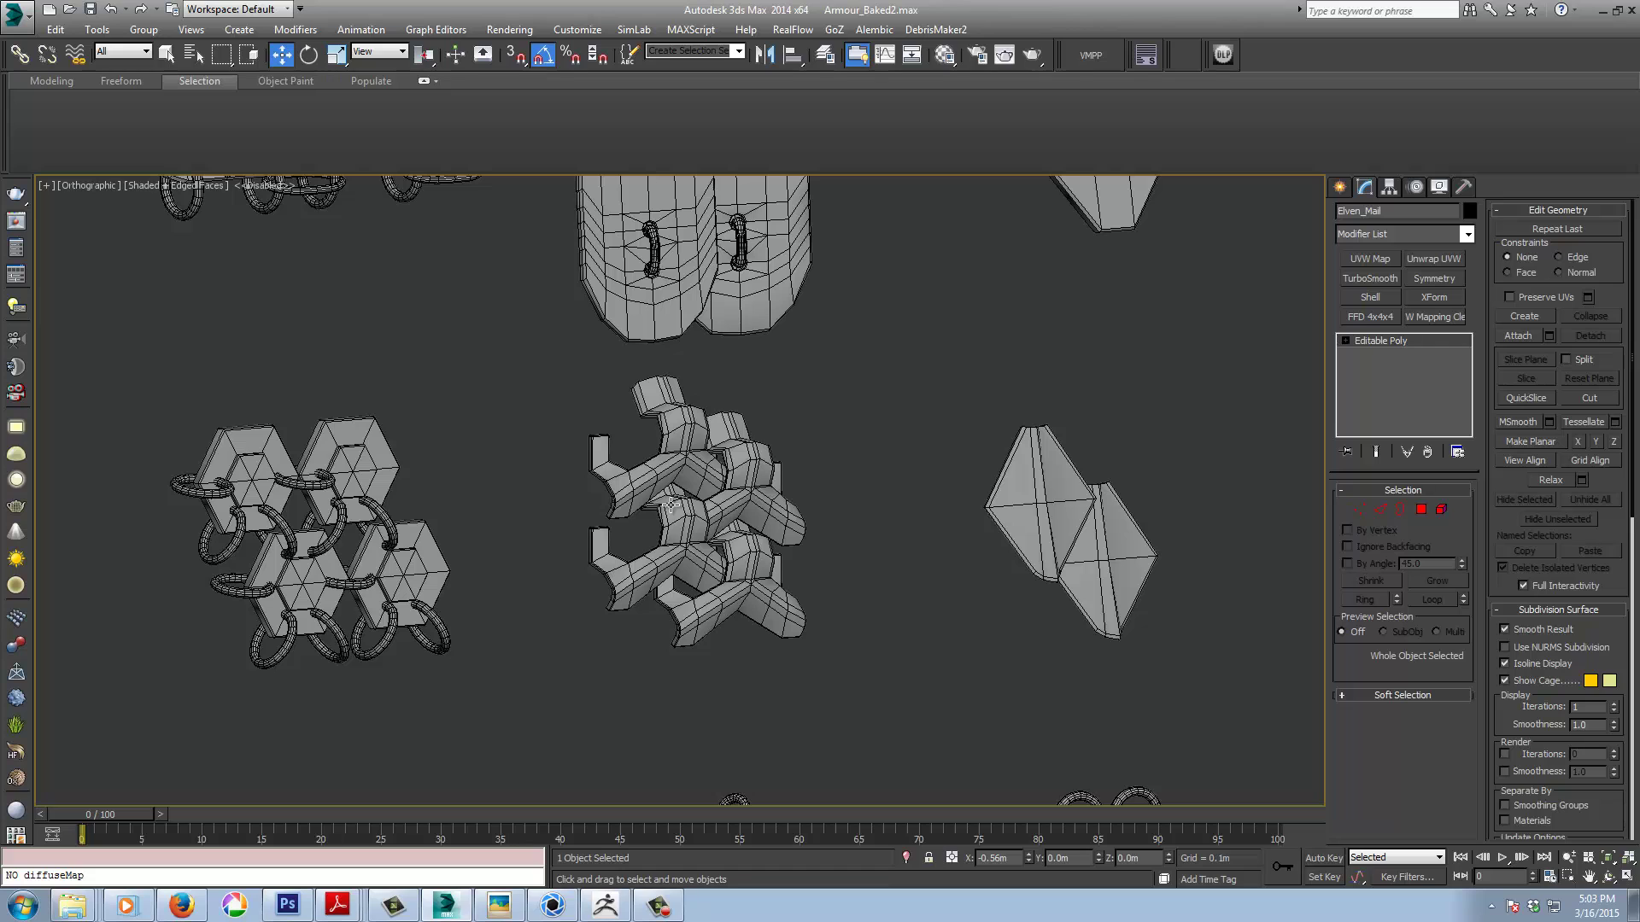
pyautogui.scroll(1, 717, 511)
pyautogui.scroll(2, 717, 511)
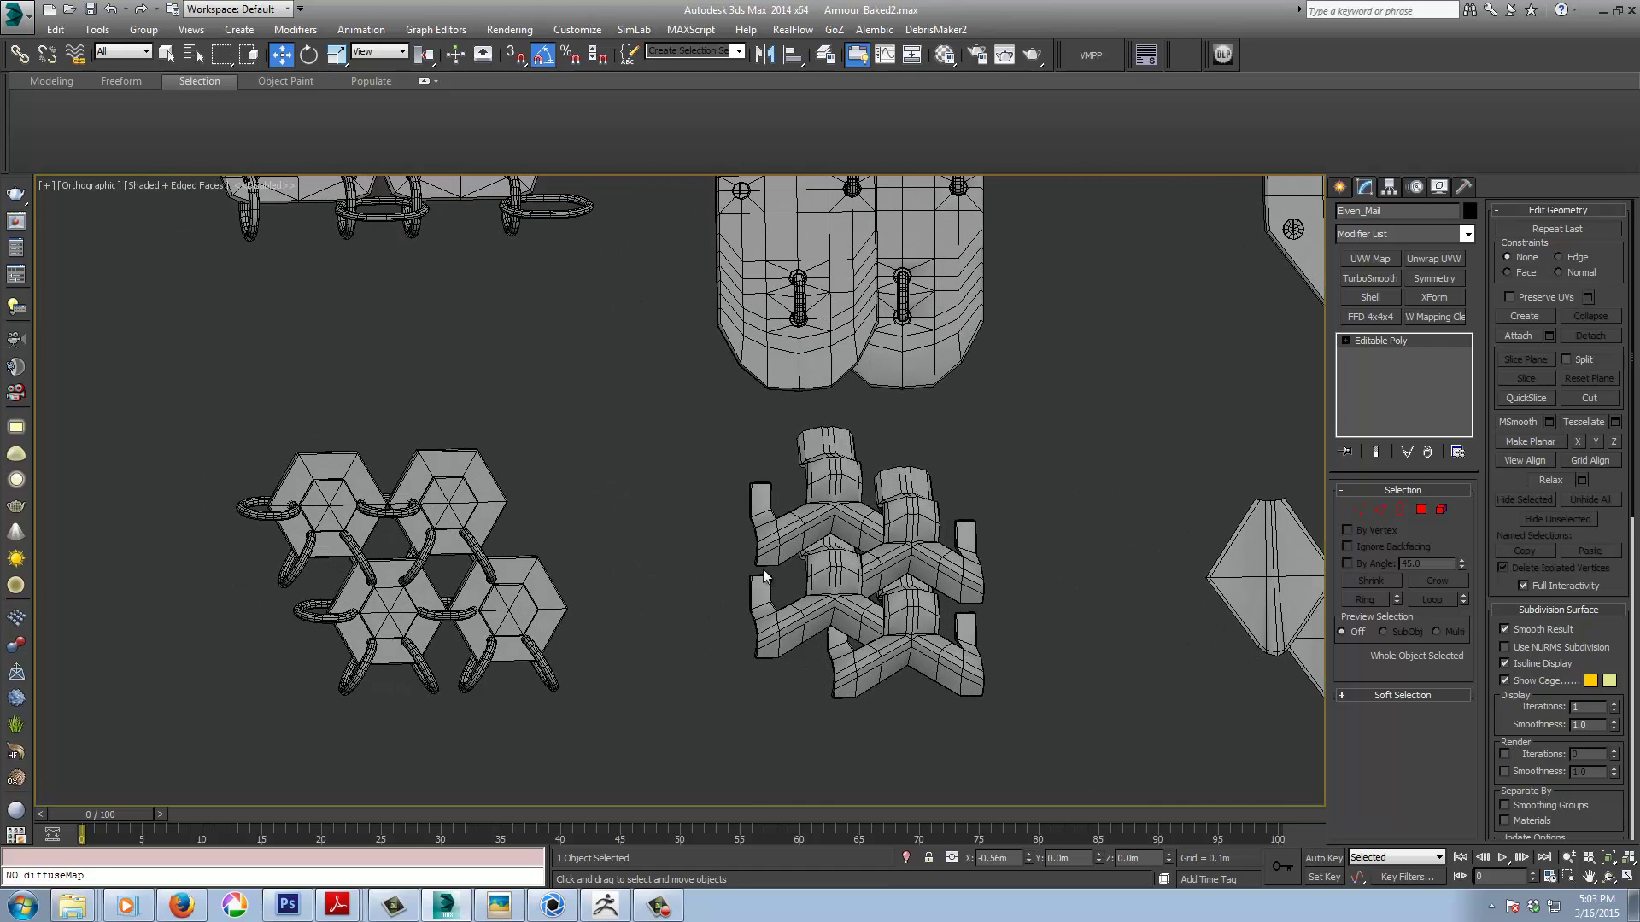
pyautogui.moveTo(921, 548); pyautogui.dragTo(800, 561, button='middle')
pyautogui.moveTo(805, 437); pyautogui.dragTo(782, 555, button='middle')
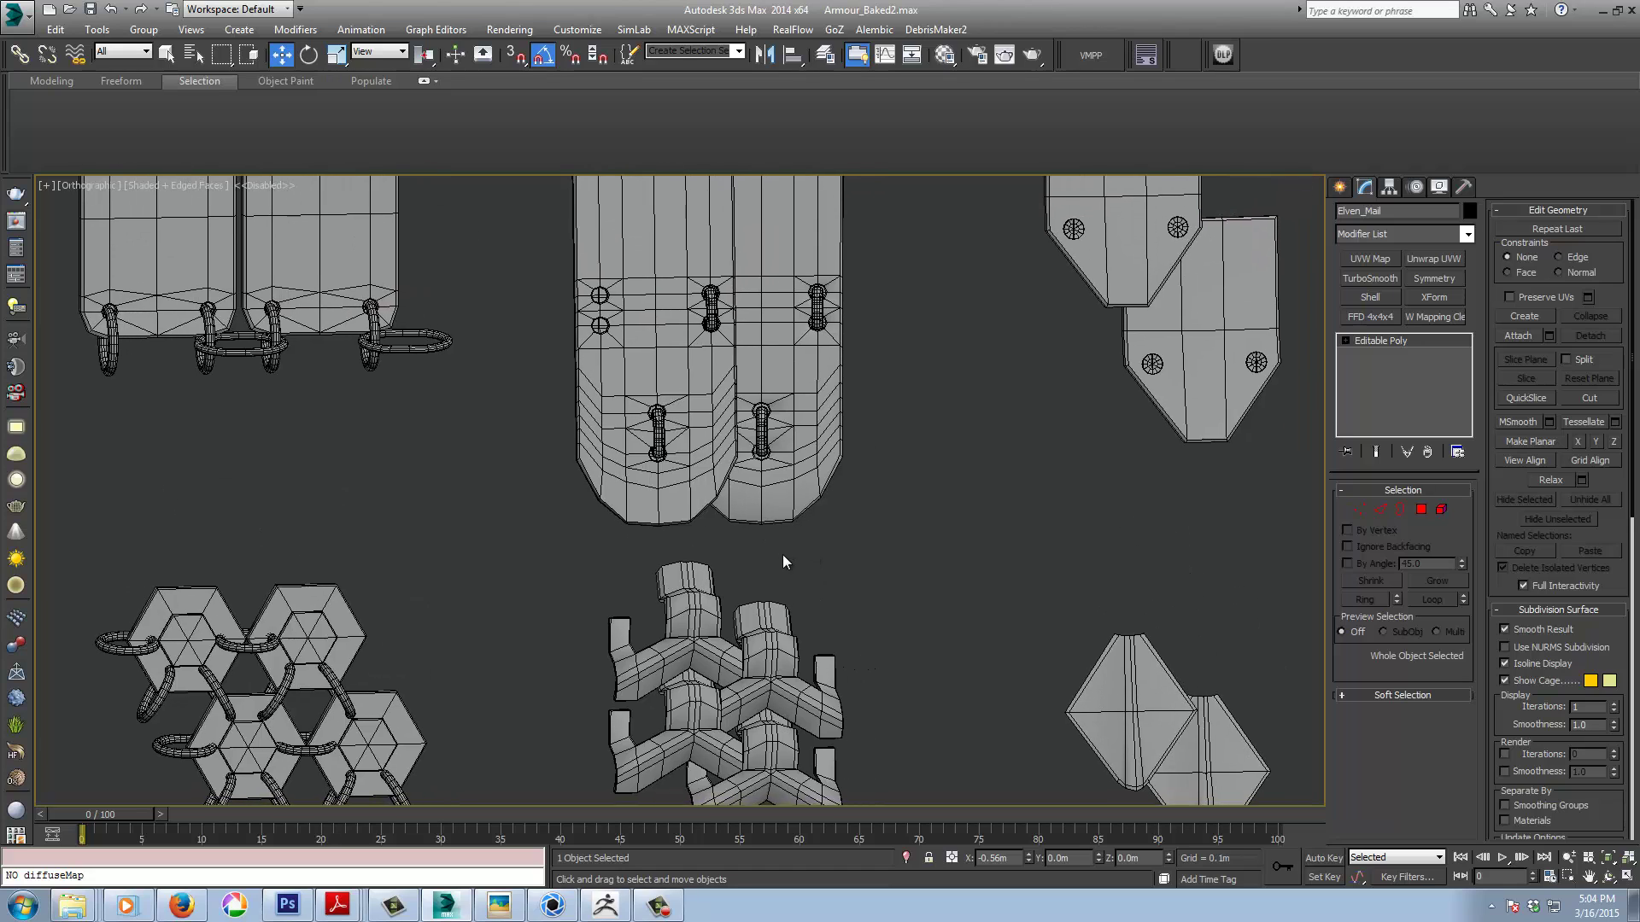
pyautogui.scroll(-3, 782, 551)
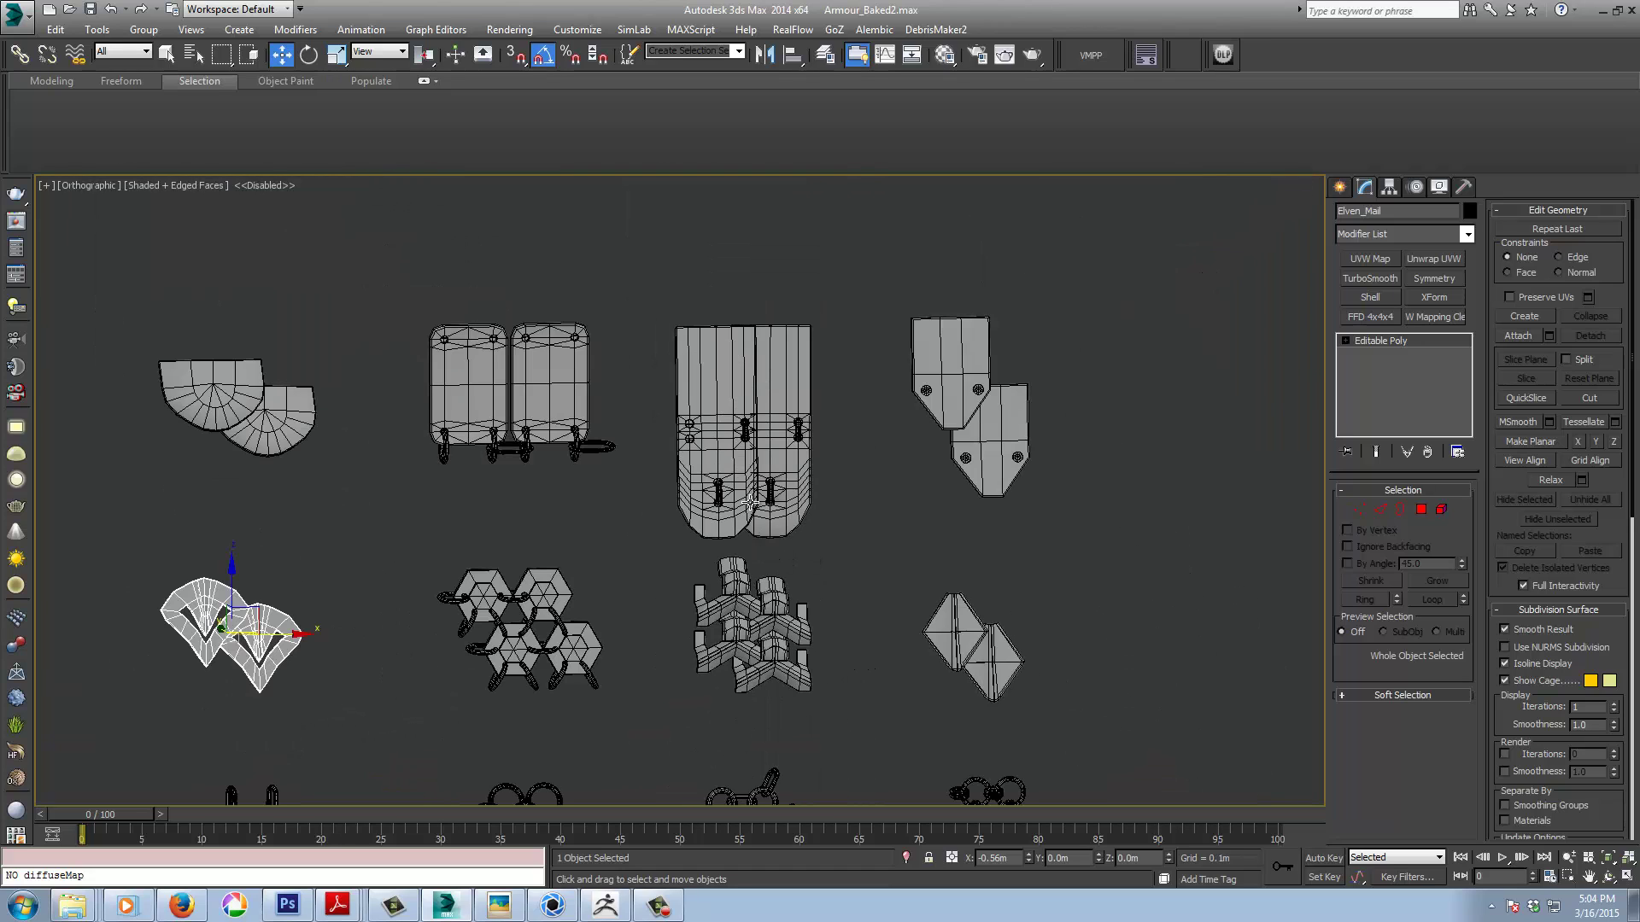
# Examine the Viking_Mail and Leather_Jerkin pieces, and look over the row of chainmail ring patterns.
pyautogui.click(751, 502)
pyautogui.keyDown('alt'); pyautogui.moveTo(750, 502); pyautogui.dragTo(740, 383, button='middle'); pyautogui.keyUp('alt')
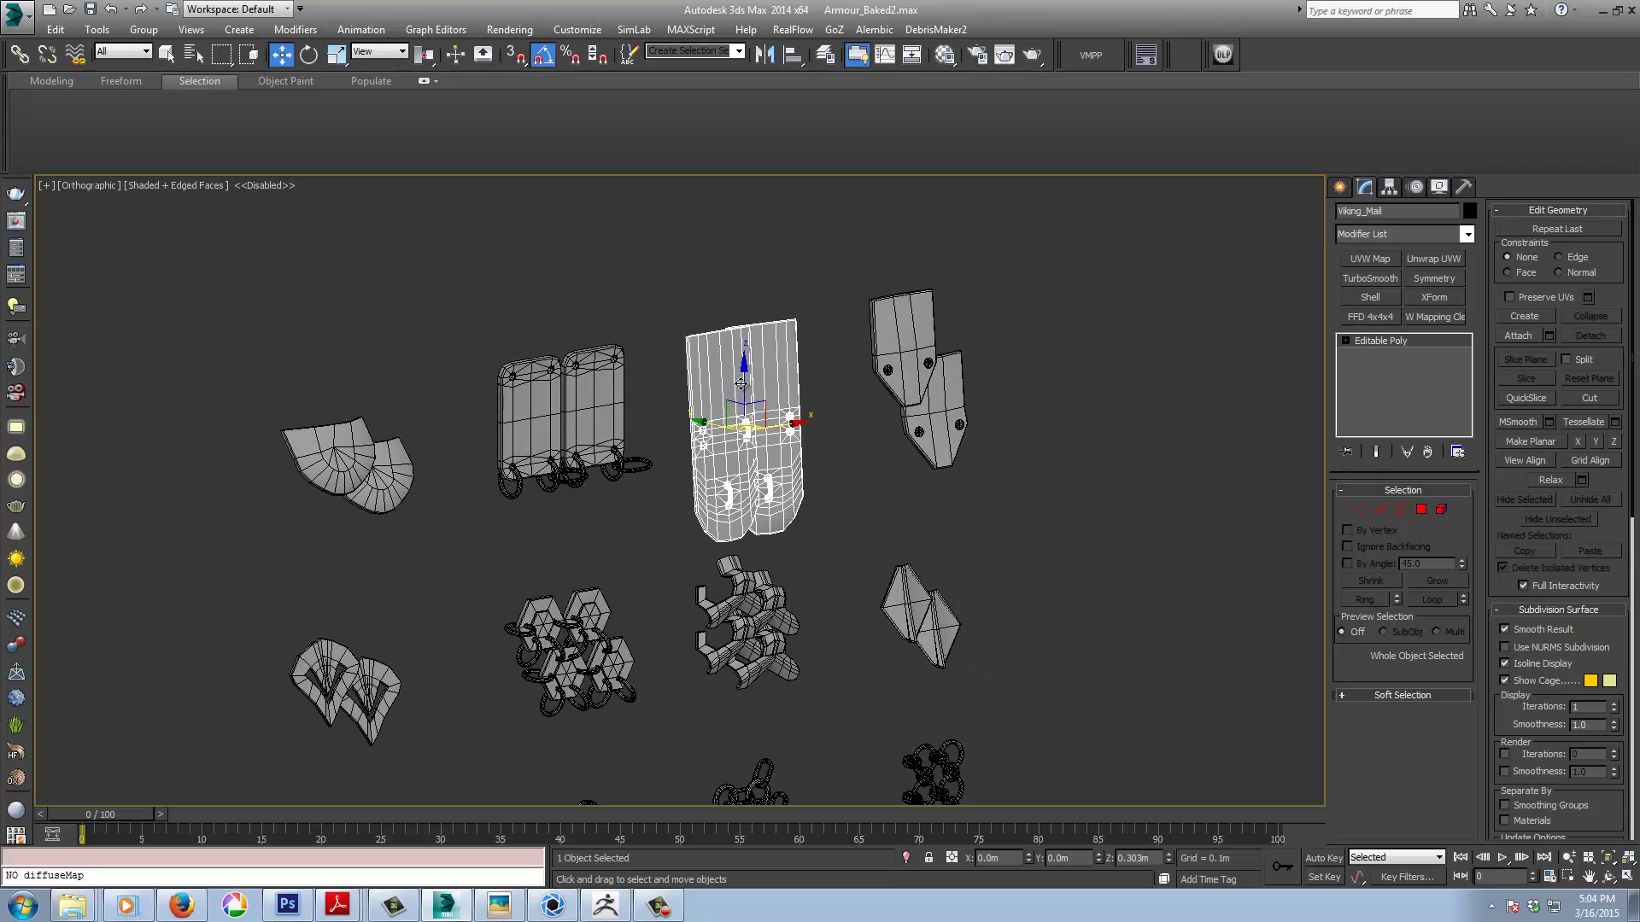
pyautogui.hotkey('shift', 'z')
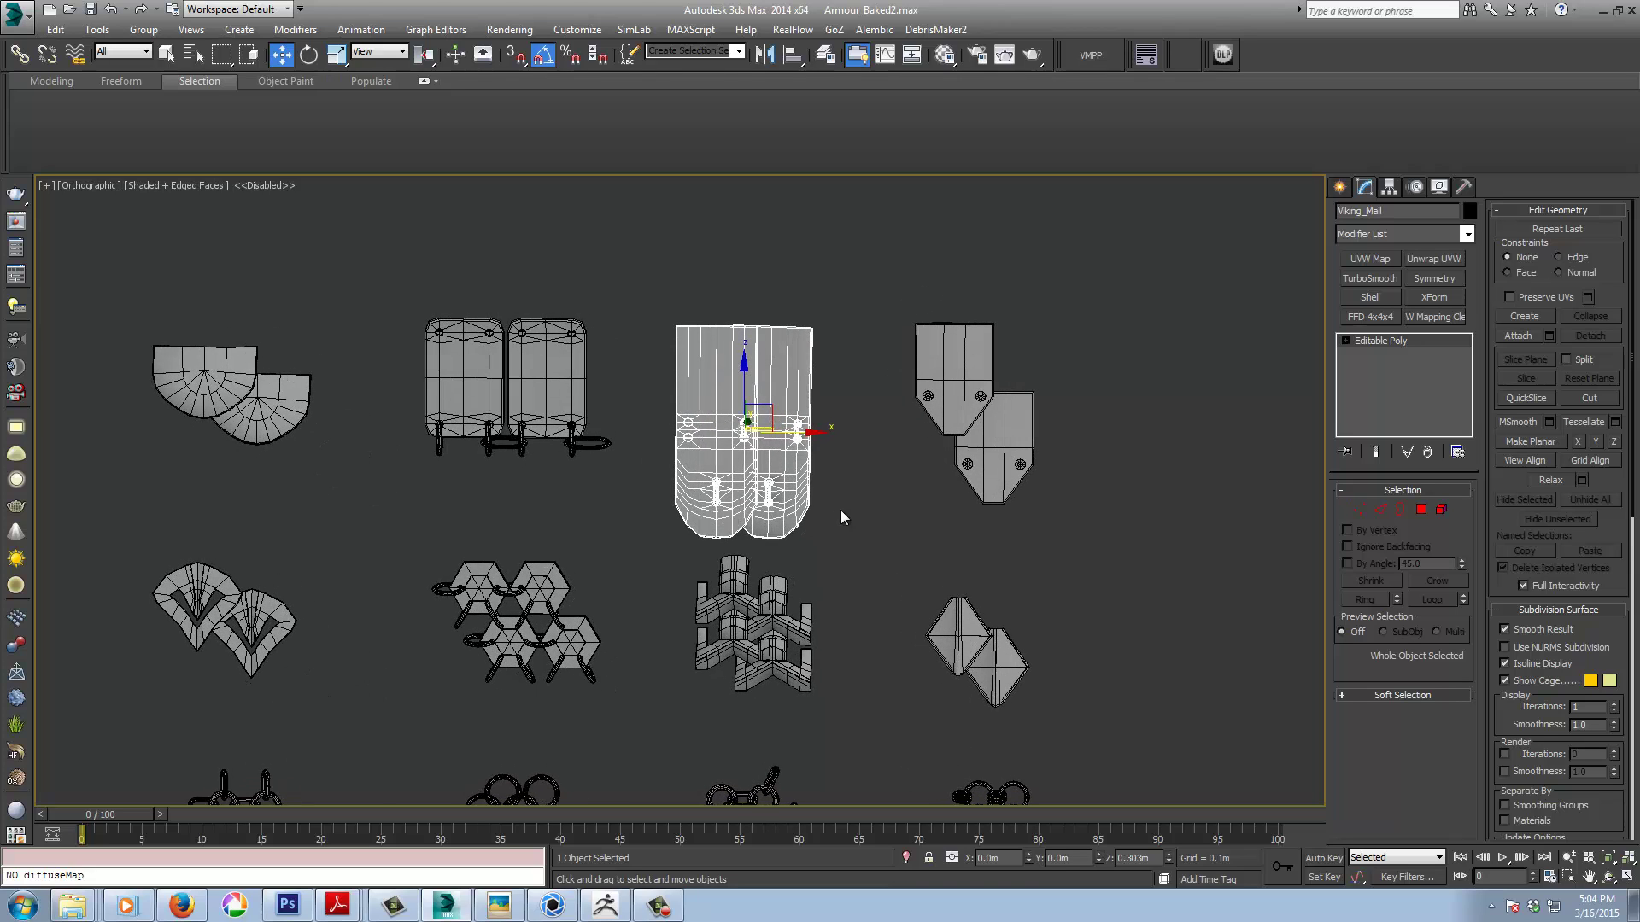
pyautogui.moveTo(841, 517); pyautogui.dragTo(738, 443, button='middle')
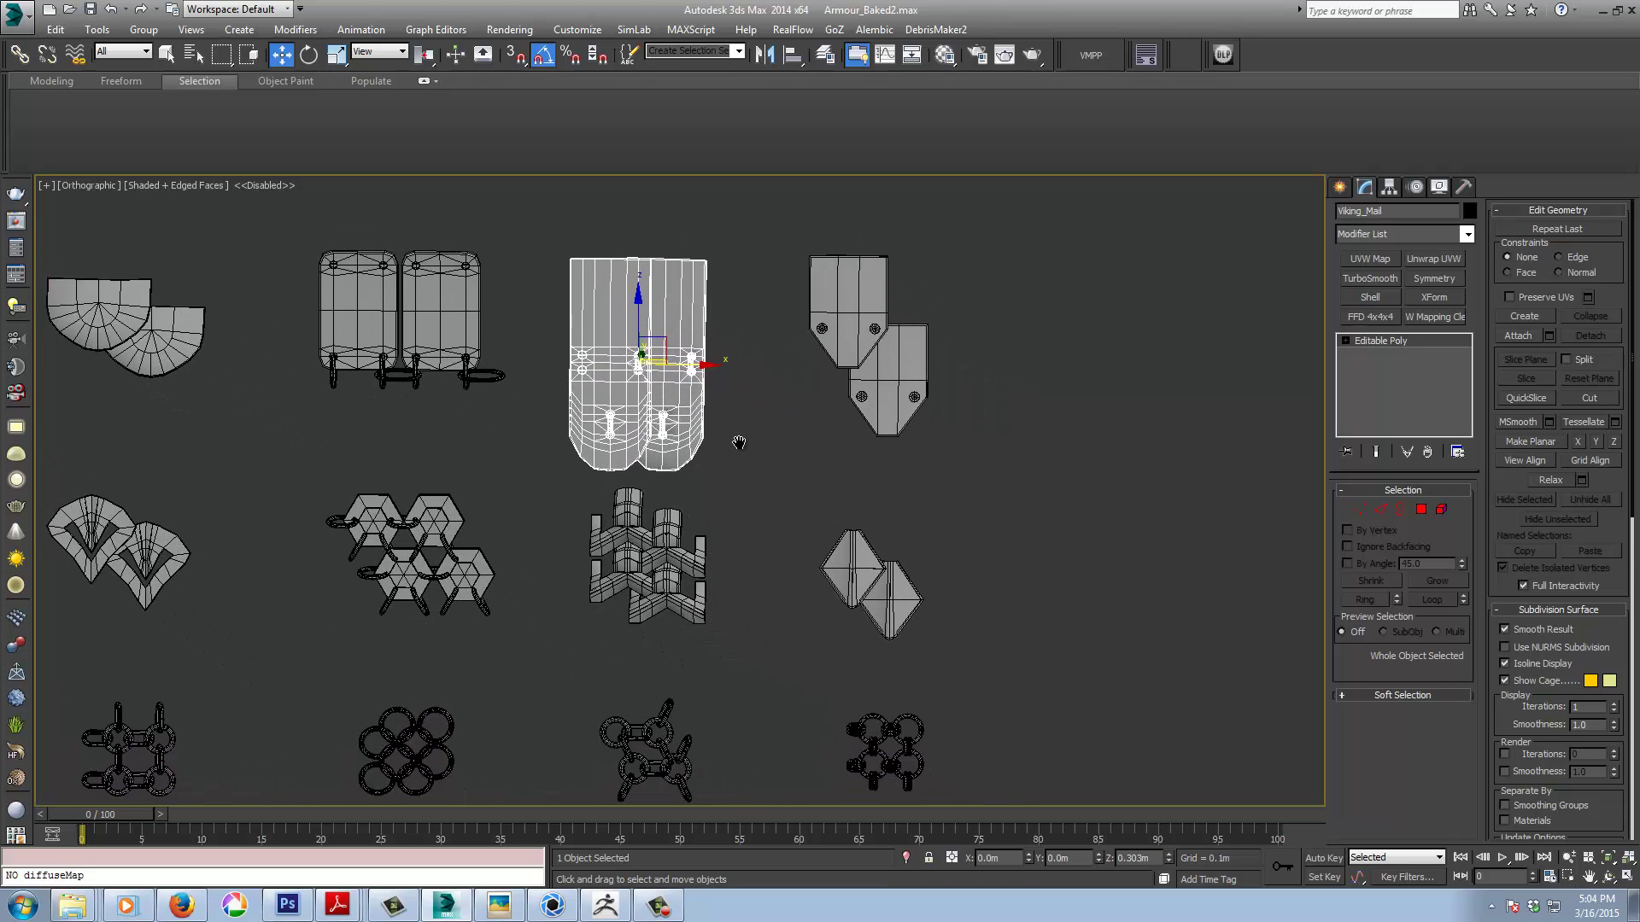
pyautogui.click(854, 365)
pyautogui.moveTo(937, 490); pyautogui.dragTo(1002, 381, button='middle')
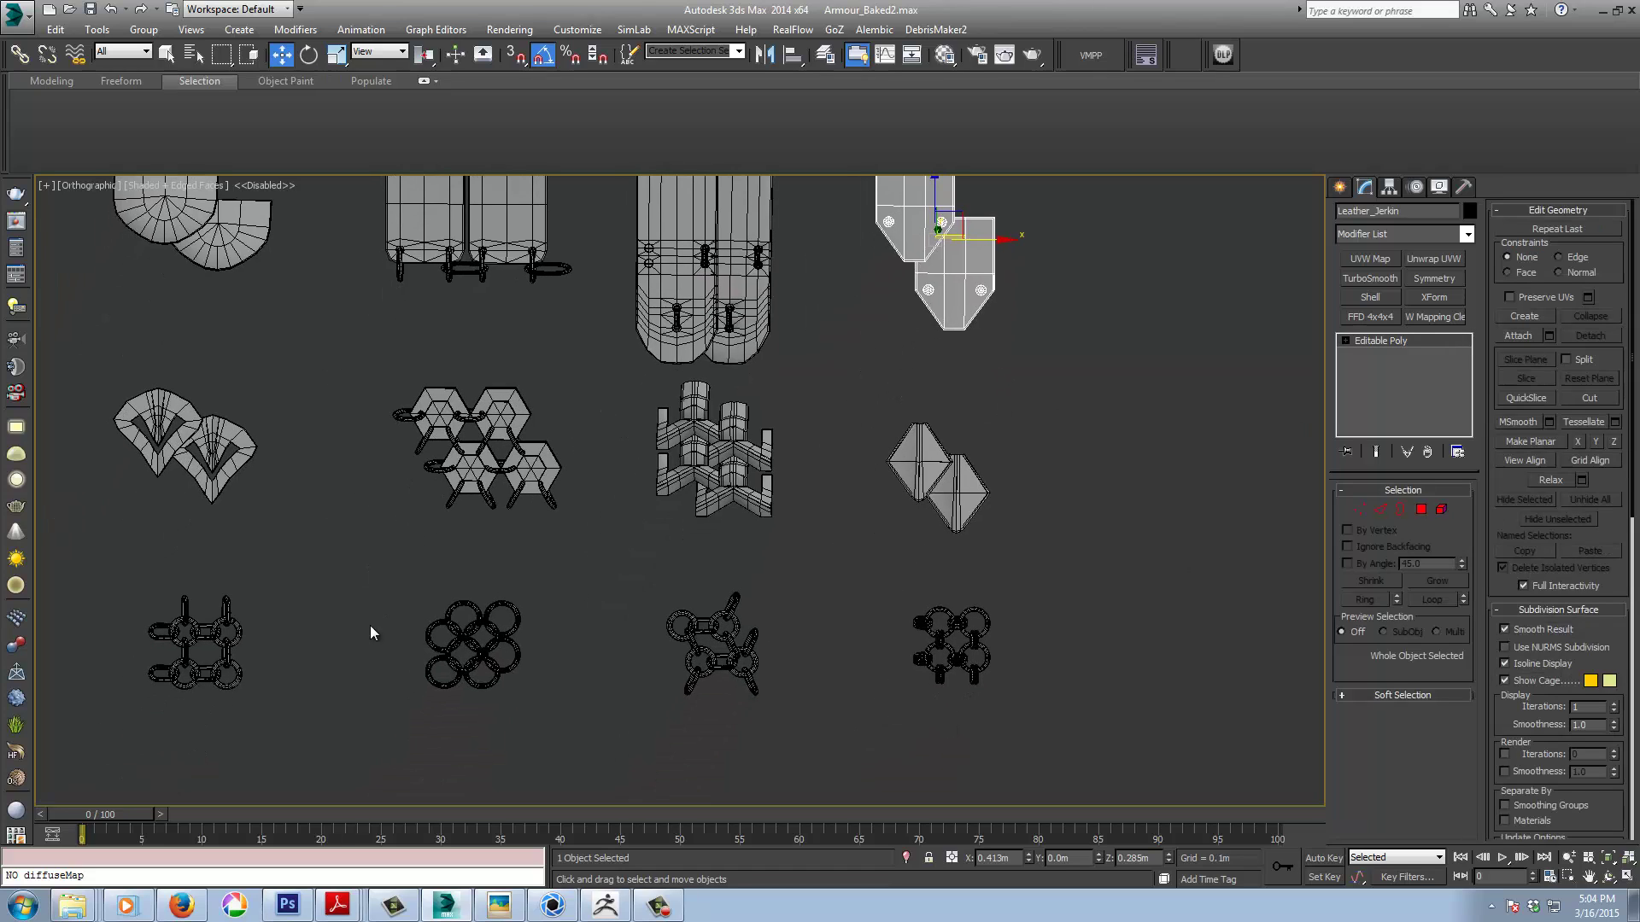
pyautogui.moveTo(309, 574); pyautogui.dragTo(484, 501, button='middle')
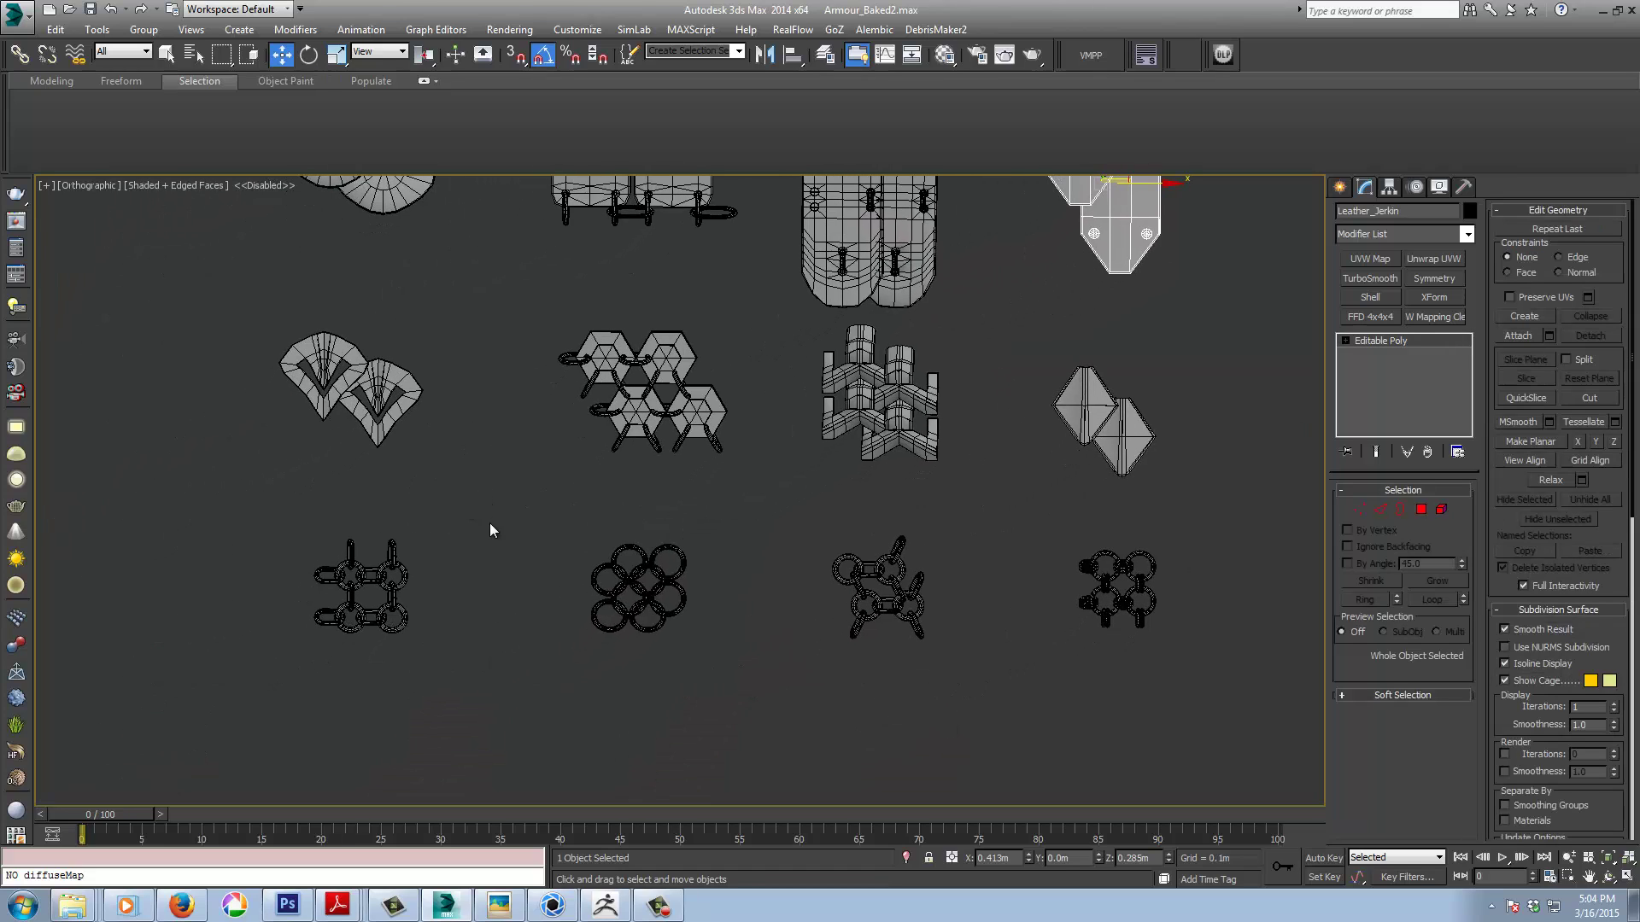
pyautogui.moveTo(737, 485); pyautogui.dragTo(698, 596, button='middle')
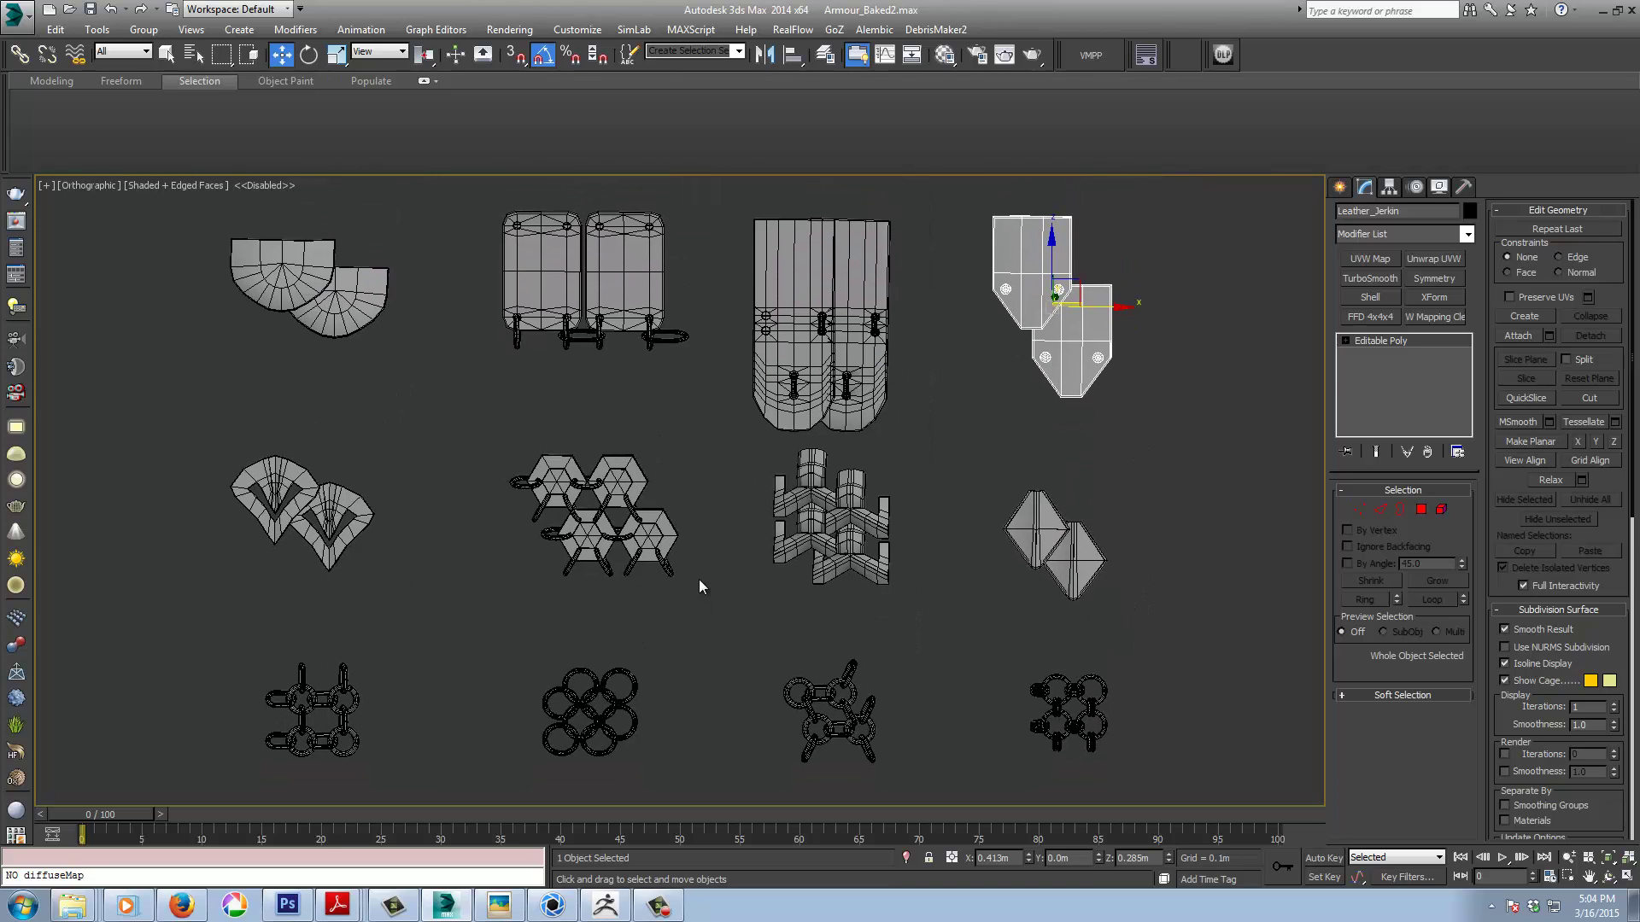
# Clone the Hex_Mail piece directly above the original so the pattern interlocks, and have both pieces selected.
pyautogui.moveTo(687, 448); pyautogui.dragTo(504, 564)
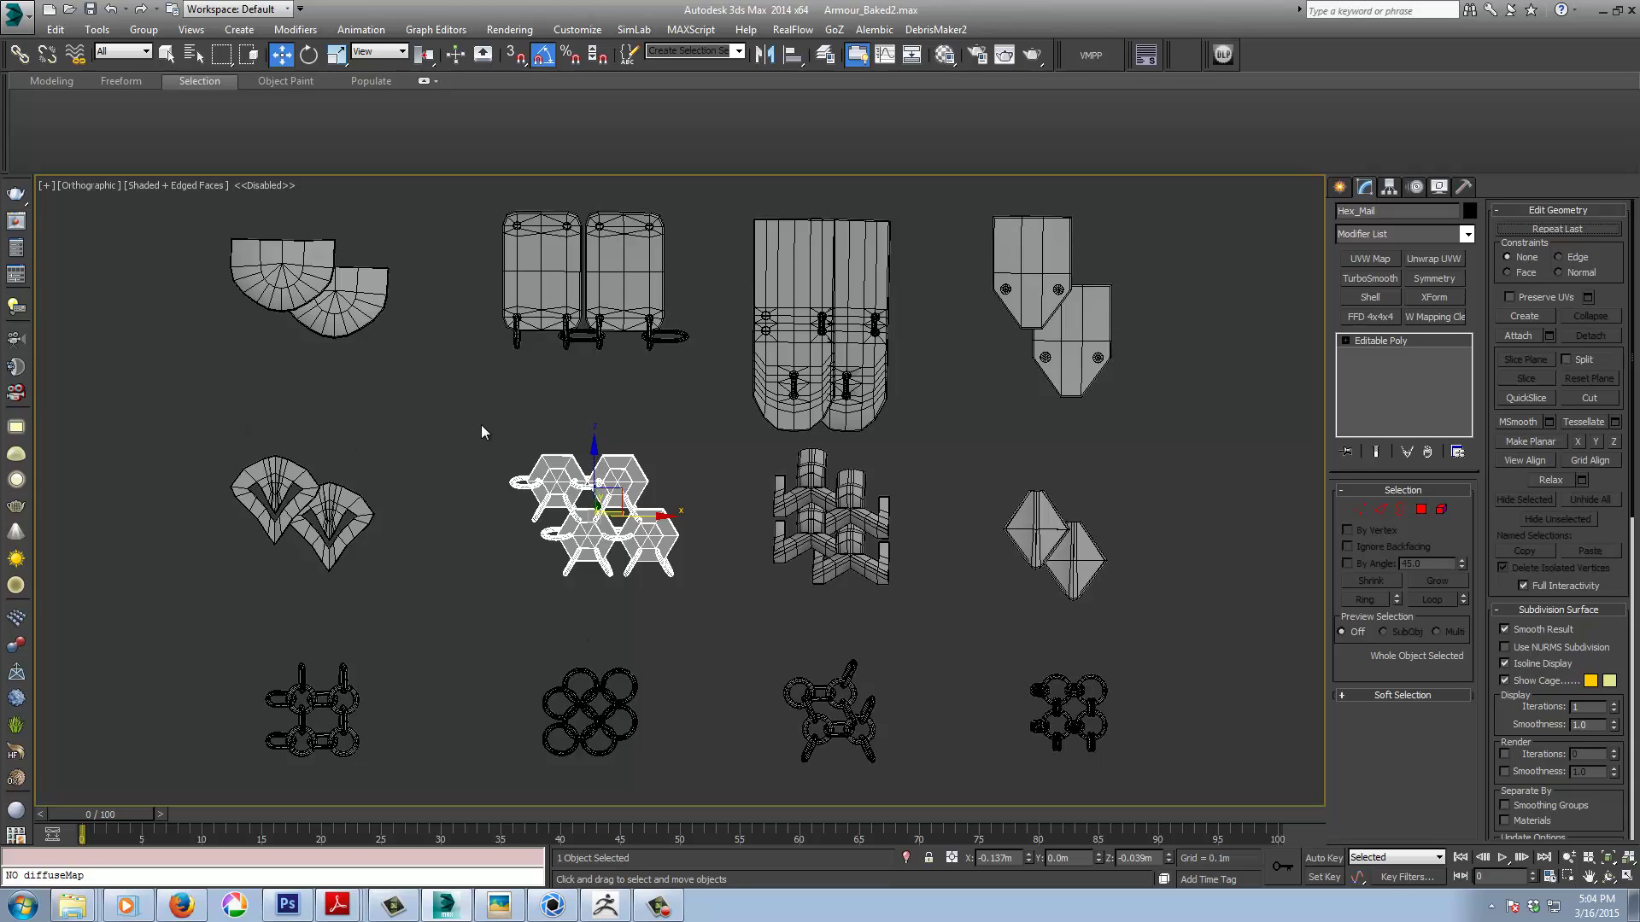
pyautogui.moveTo(478, 431); pyautogui.dragTo(485, 461, button='middle')
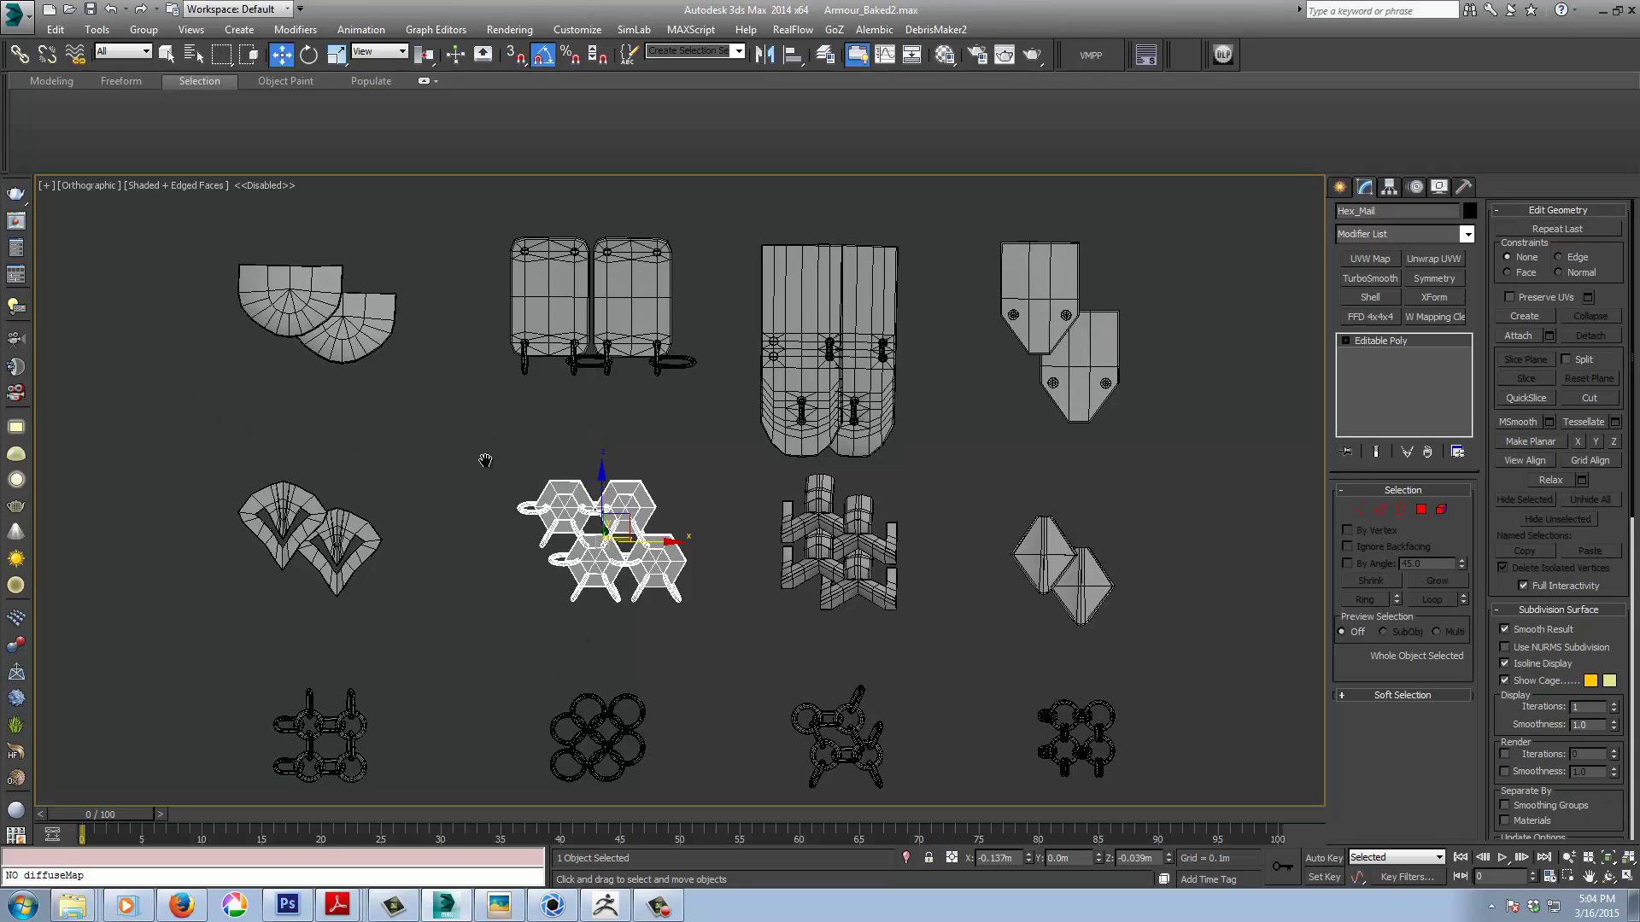
pyautogui.click(599, 490)
pyautogui.moveTo(617, 351)
pyautogui.keyDown('shift'); pyautogui.mouseDown()
pyautogui.moveTo(620, 379)
pyautogui.moveTo(512, 598)
pyautogui.mouseUp(); pyautogui.keyUp('shift')
pyautogui.click(801, 522)
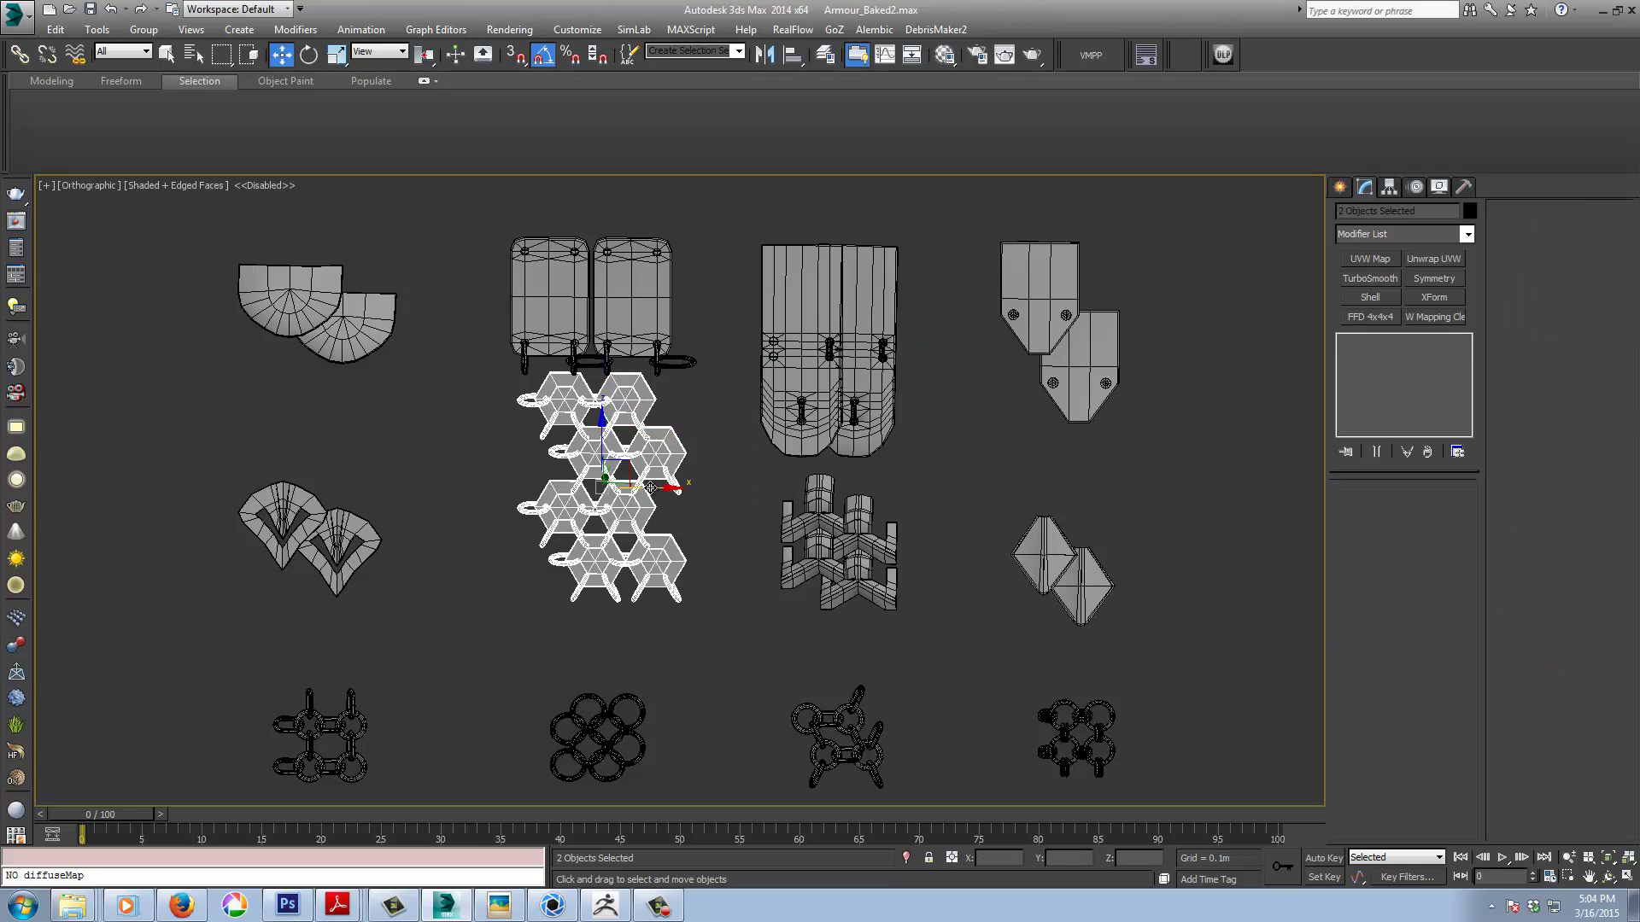
# Try tiling the stacked pair of hexagonal mail pieces sideways with clones, and undo all the Hex_Mail copies.
pyautogui.moveTo(637, 488)
pyautogui.keyDown('shift'); pyautogui.mouseDown()
pyautogui.moveTo(495, 487)
pyautogui.moveTo(783, 499)
pyautogui.mouseUp(); pyautogui.keyUp('shift')
pyautogui.click(818, 529)
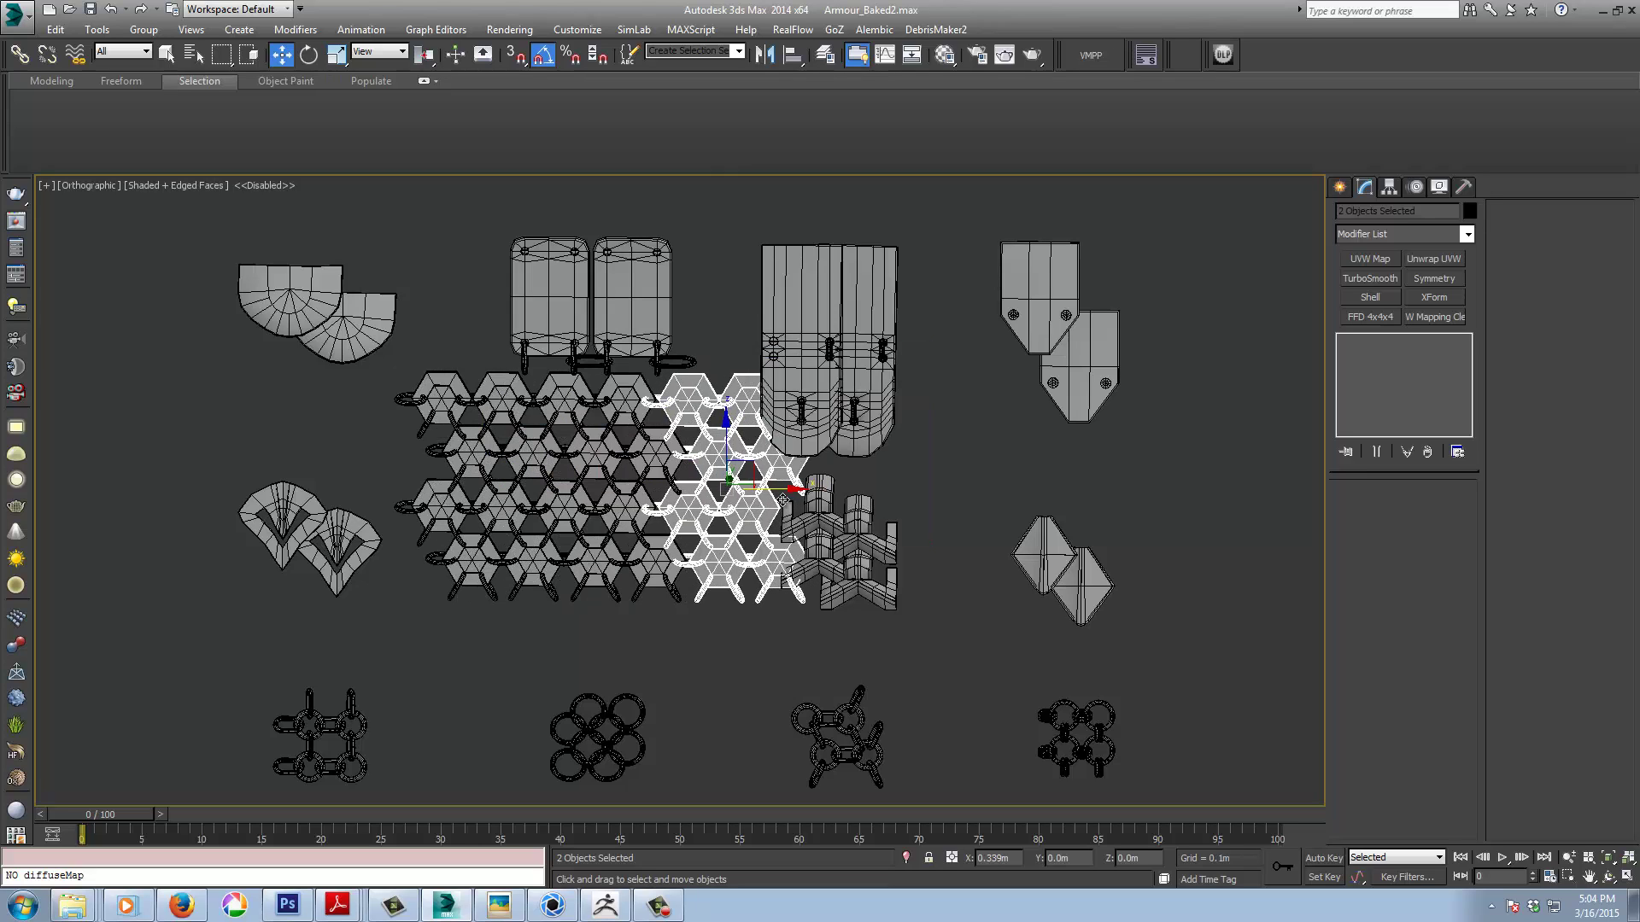
pyautogui.rightClick(783, 500)
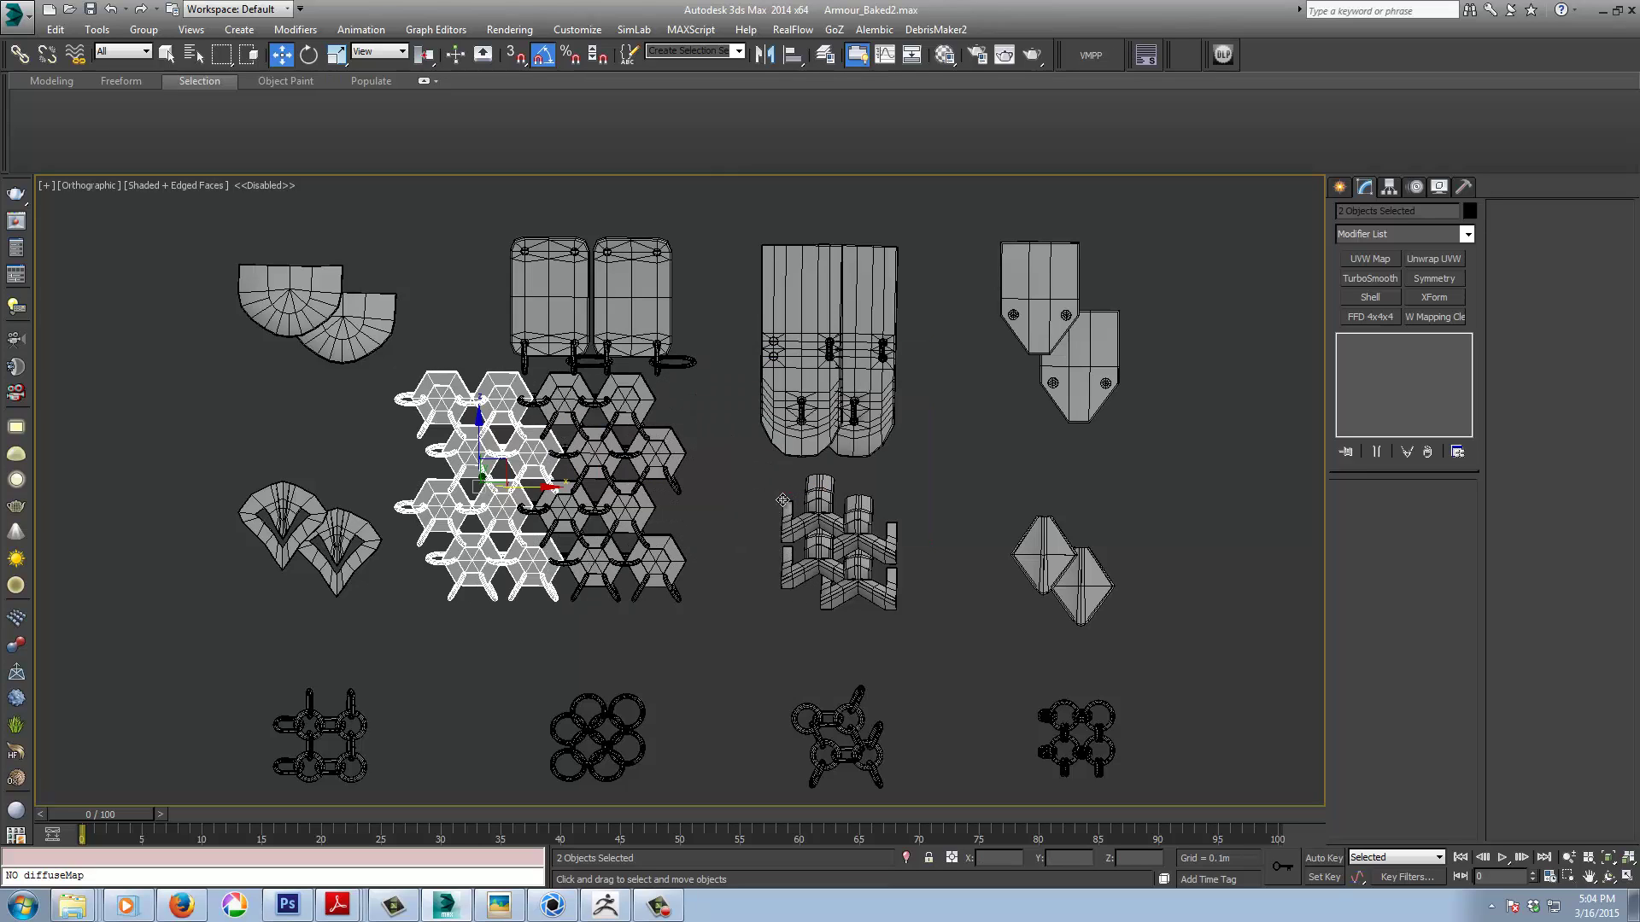
pyautogui.hotkey('ctrl', 'z')
pyautogui.hotkey('ctrl', 'z')
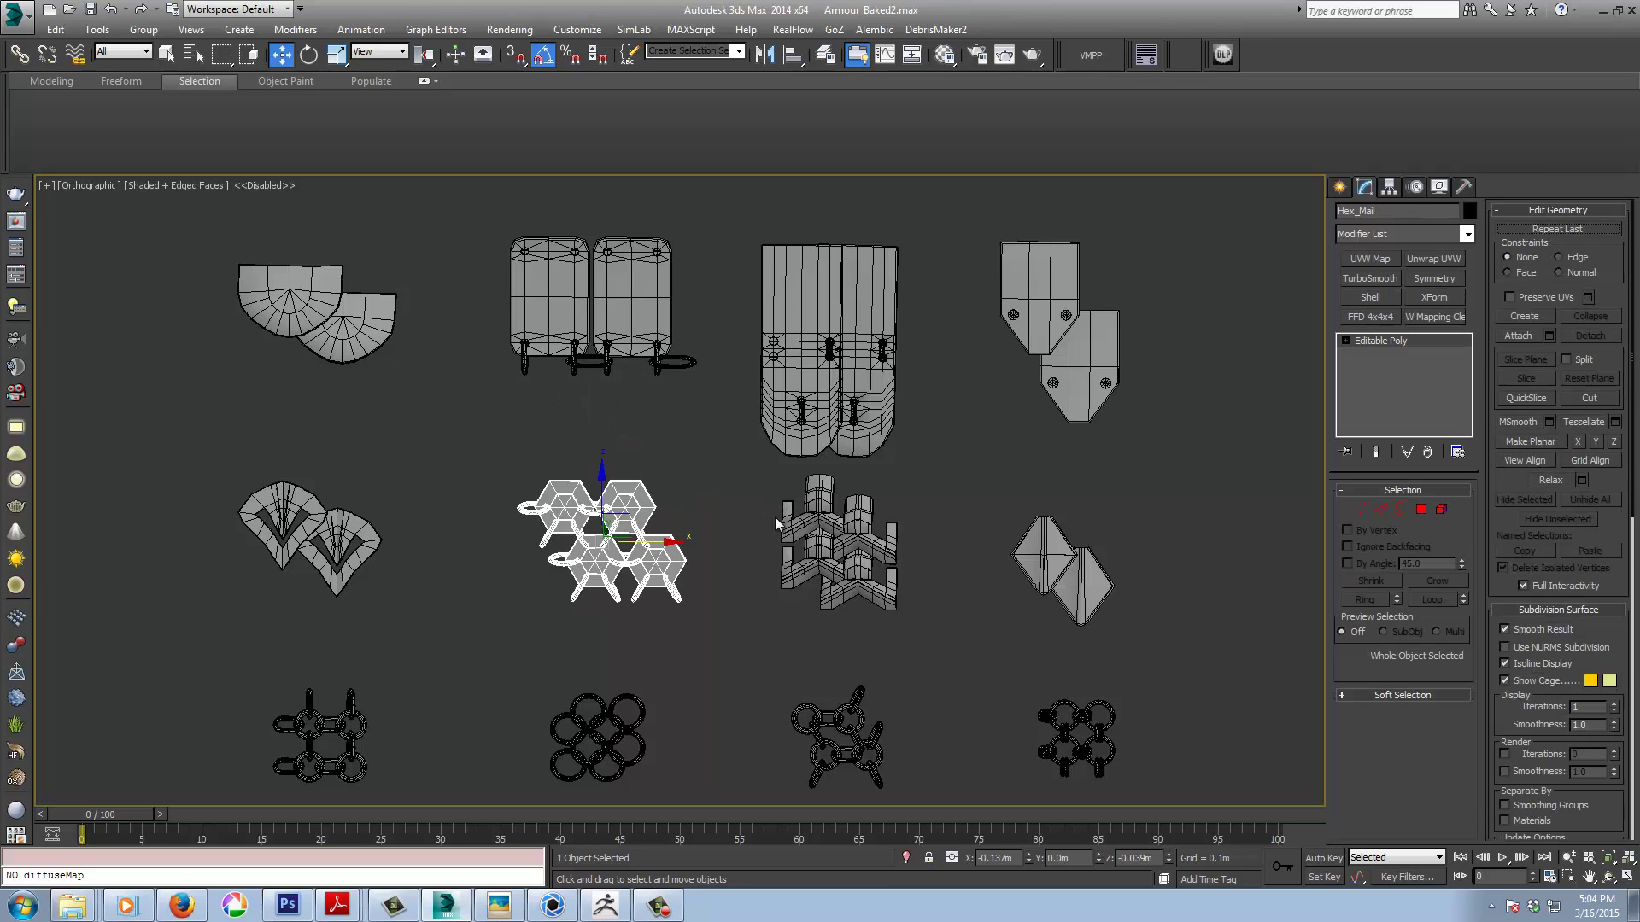
pyautogui.moveTo(755, 591); pyautogui.dragTo(784, 577, button='middle')
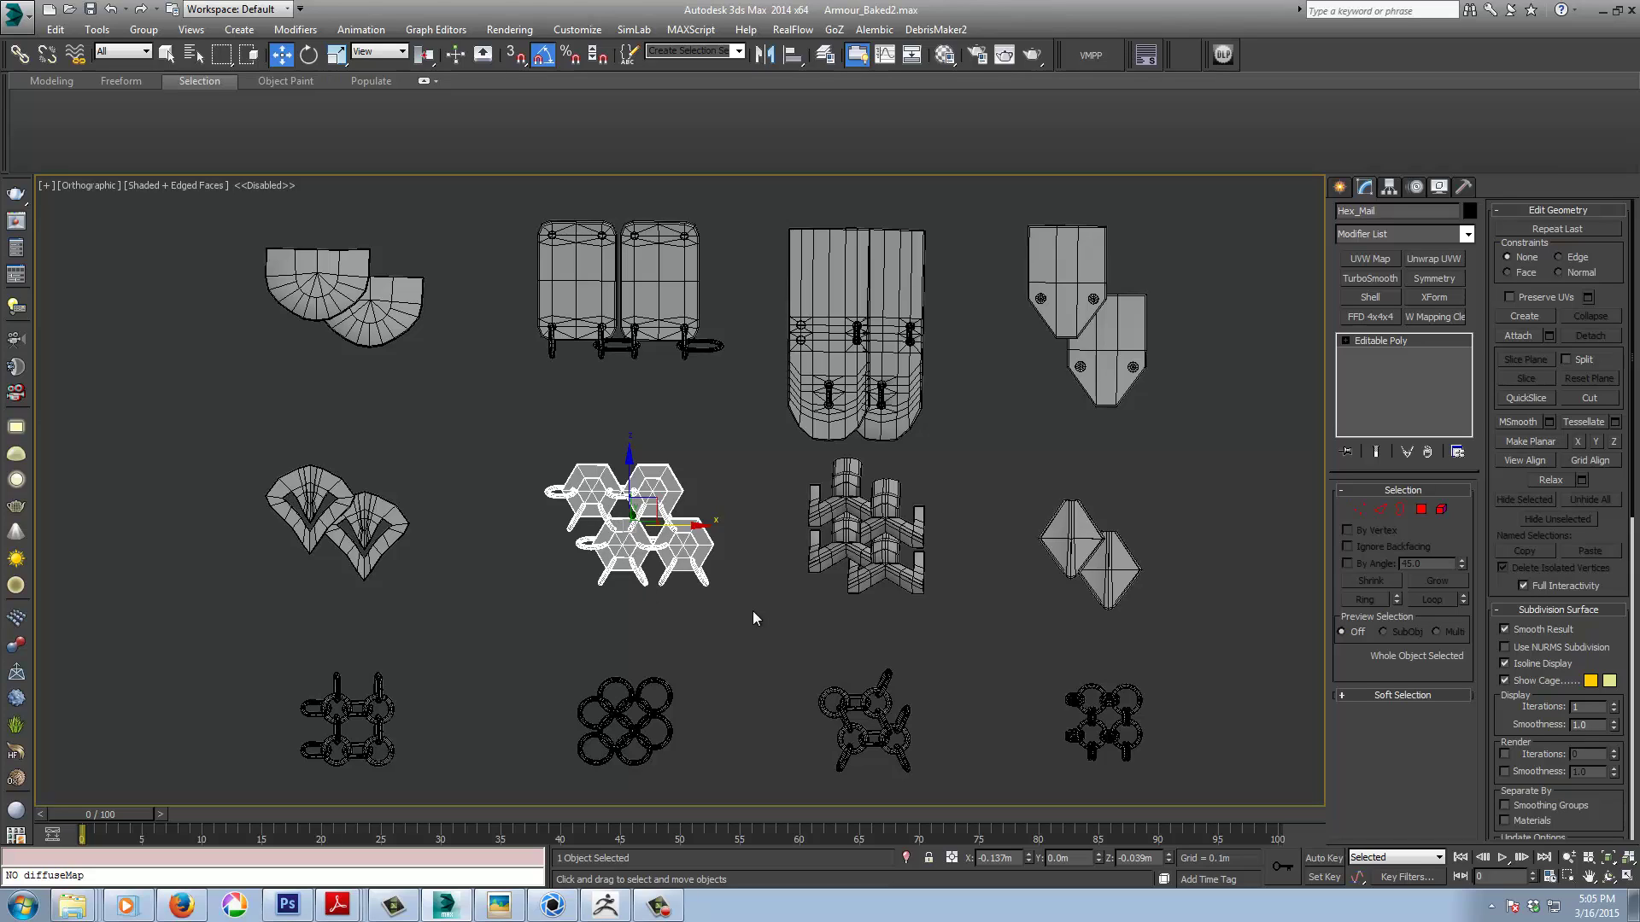
pyautogui.moveTo(722, 614); pyautogui.dragTo(707, 615, button='middle')
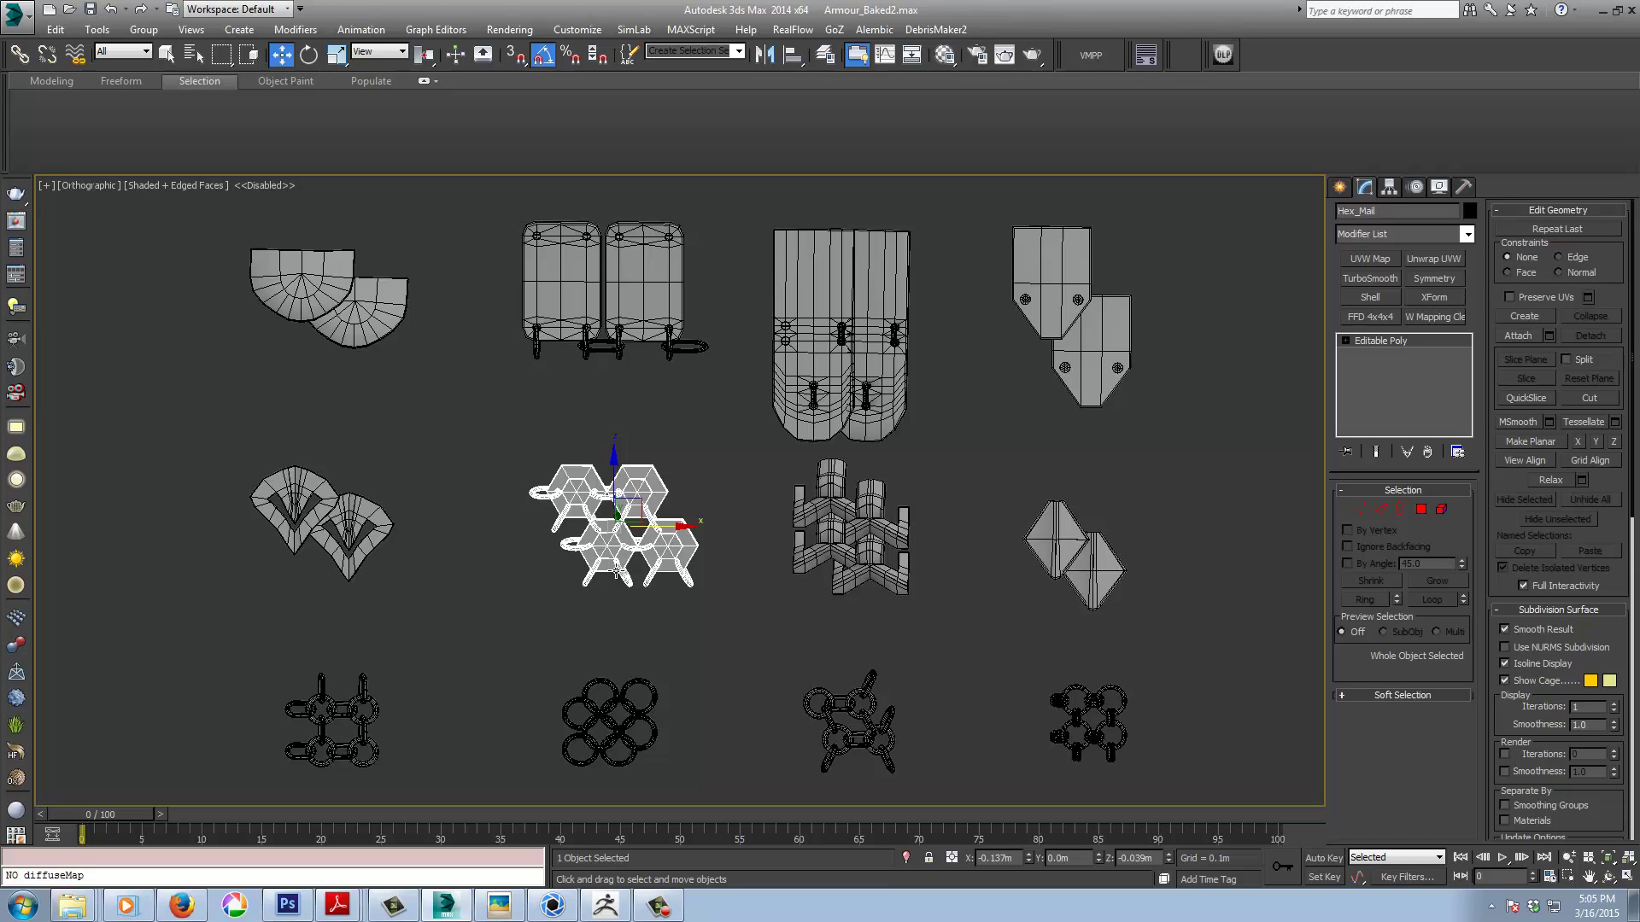
pyautogui.moveTo(685, 613); pyautogui.dragTo(639, 601, button='middle')
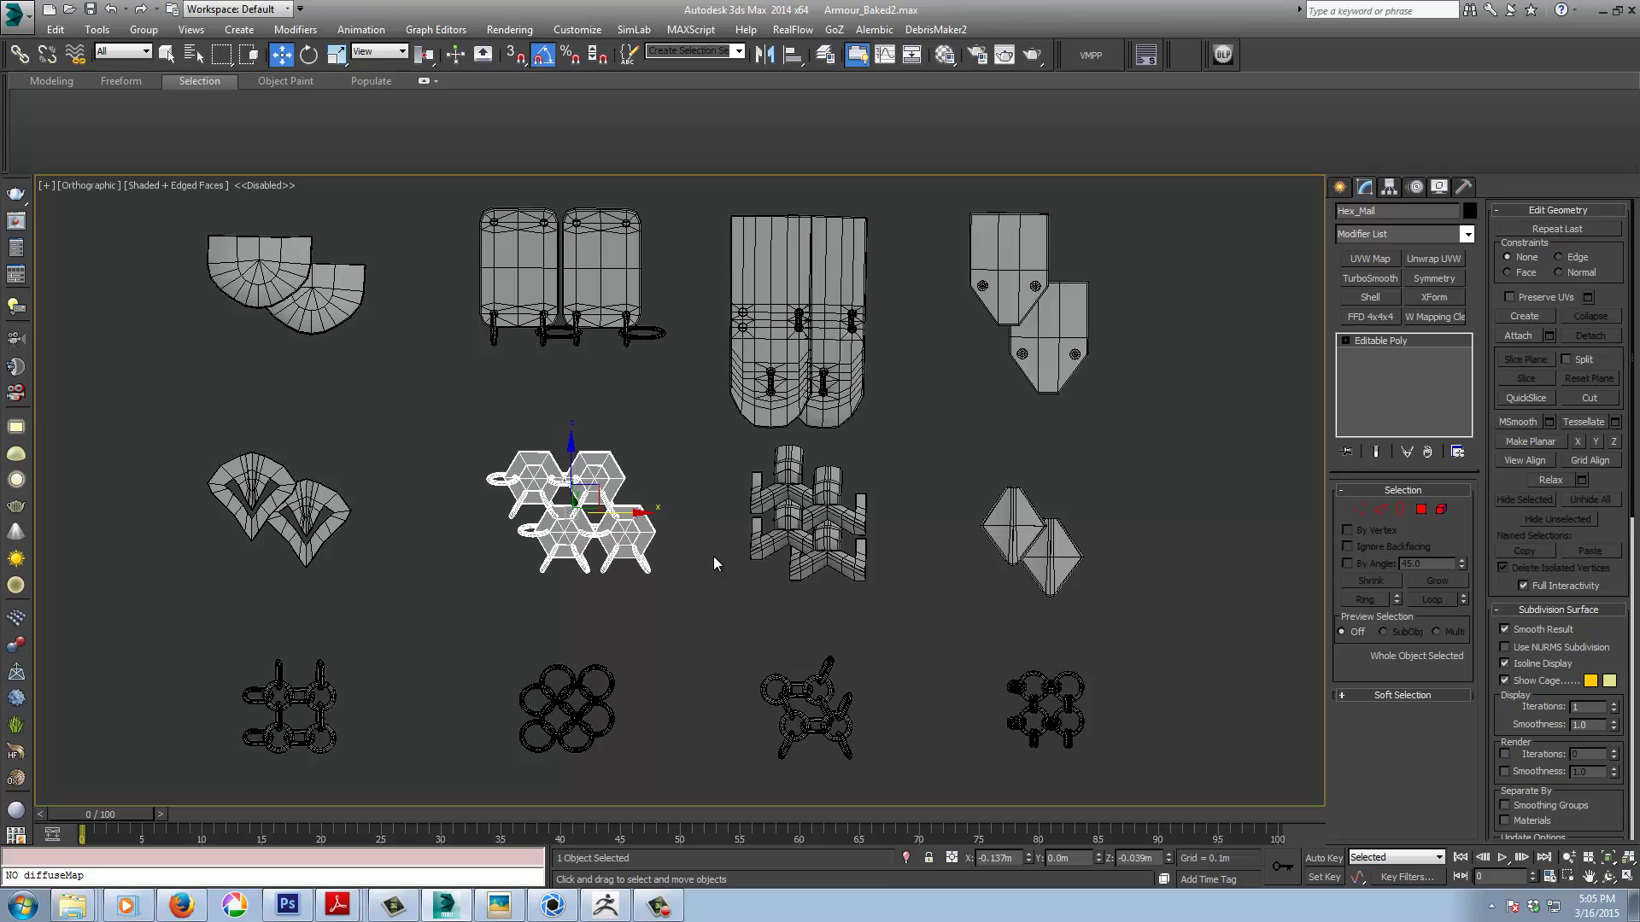
pyautogui.moveTo(715, 556); pyautogui.dragTo(723, 570, button='middle')
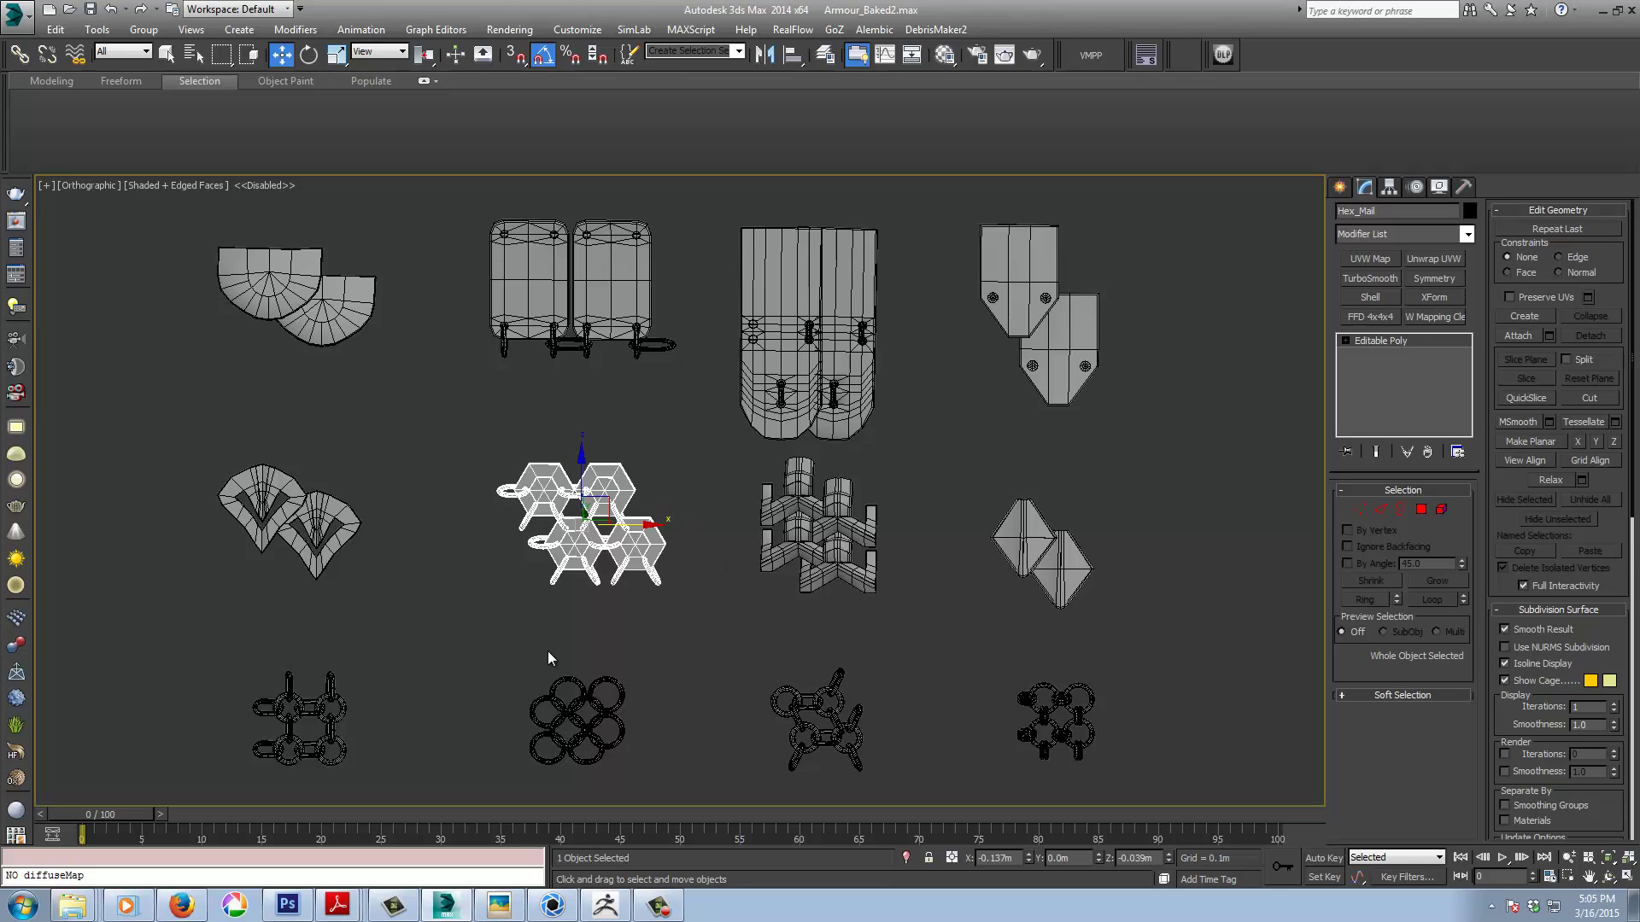
pyautogui.moveTo(648, 611); pyautogui.dragTo(663, 636, button='middle')
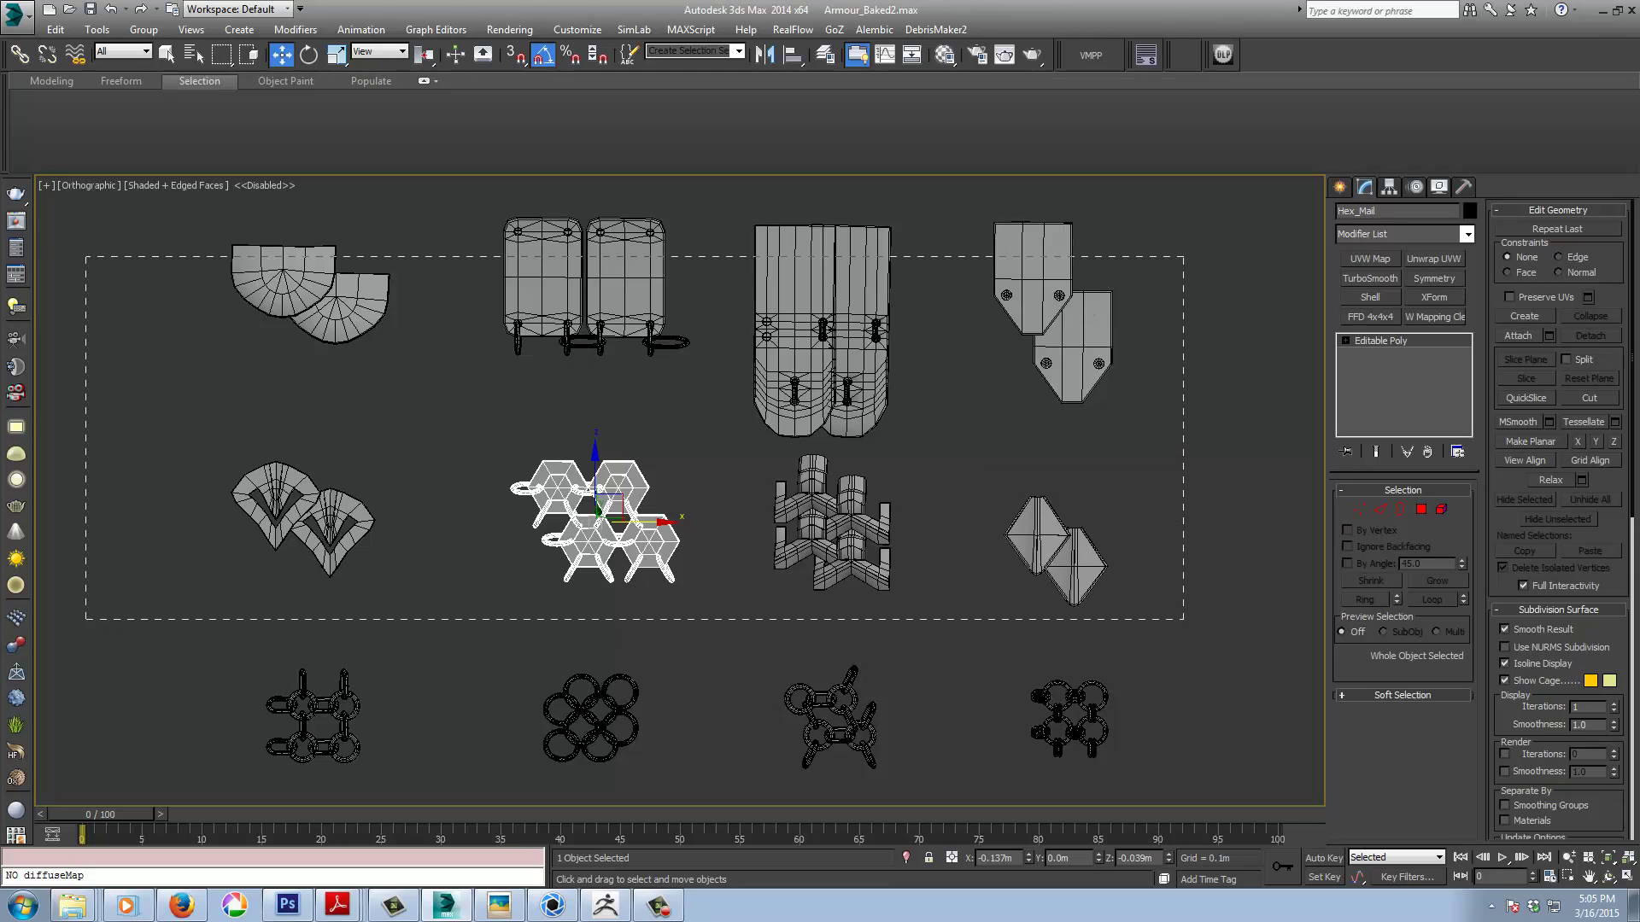
# Select all twelve armour pieces and move them to the world origin by resetting their absolute X, Y and Z positions to zero.
pyautogui.moveTo(86, 619); pyautogui.dragTo(204, 775)
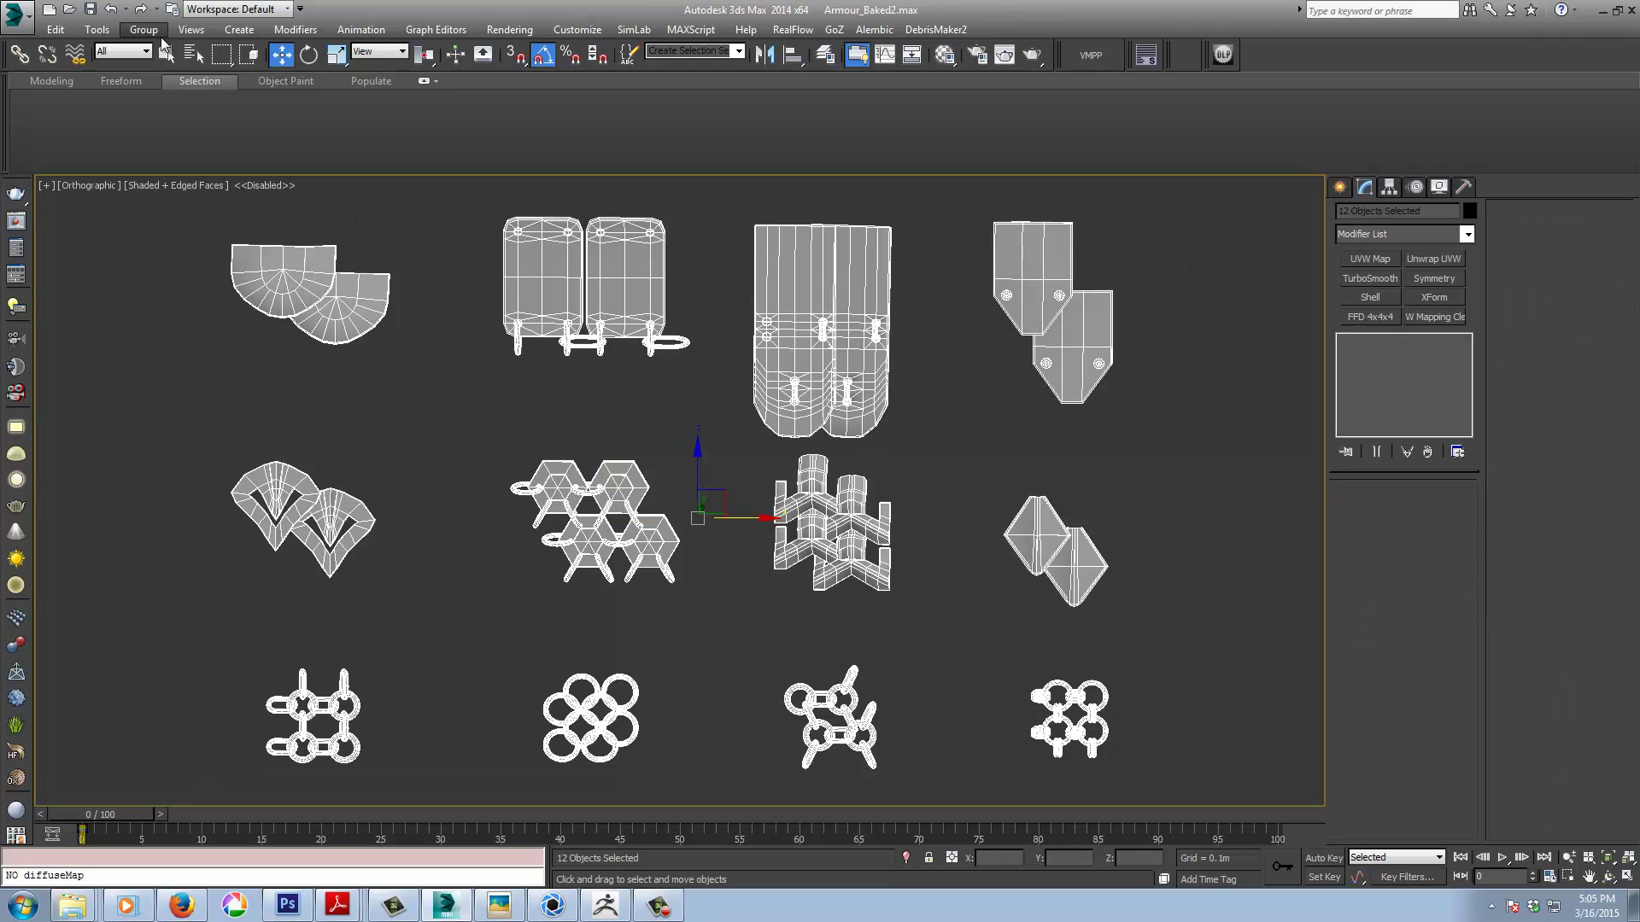
pyautogui.rightClick(281, 56)
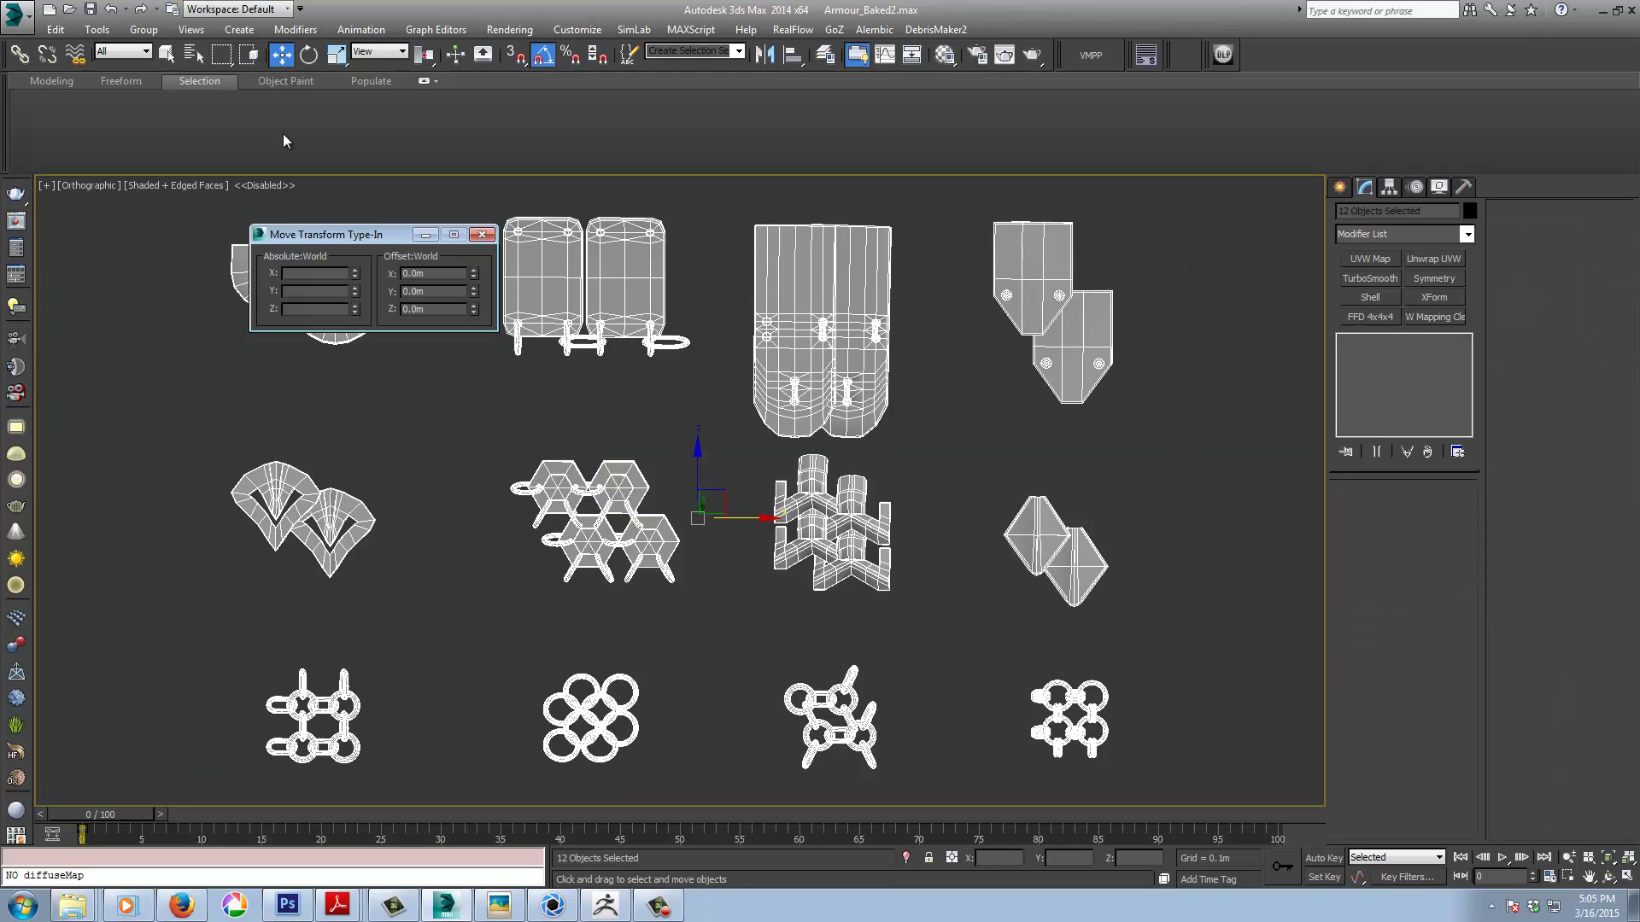
pyautogui.rightClick(356, 272)
pyautogui.rightClick(356, 293)
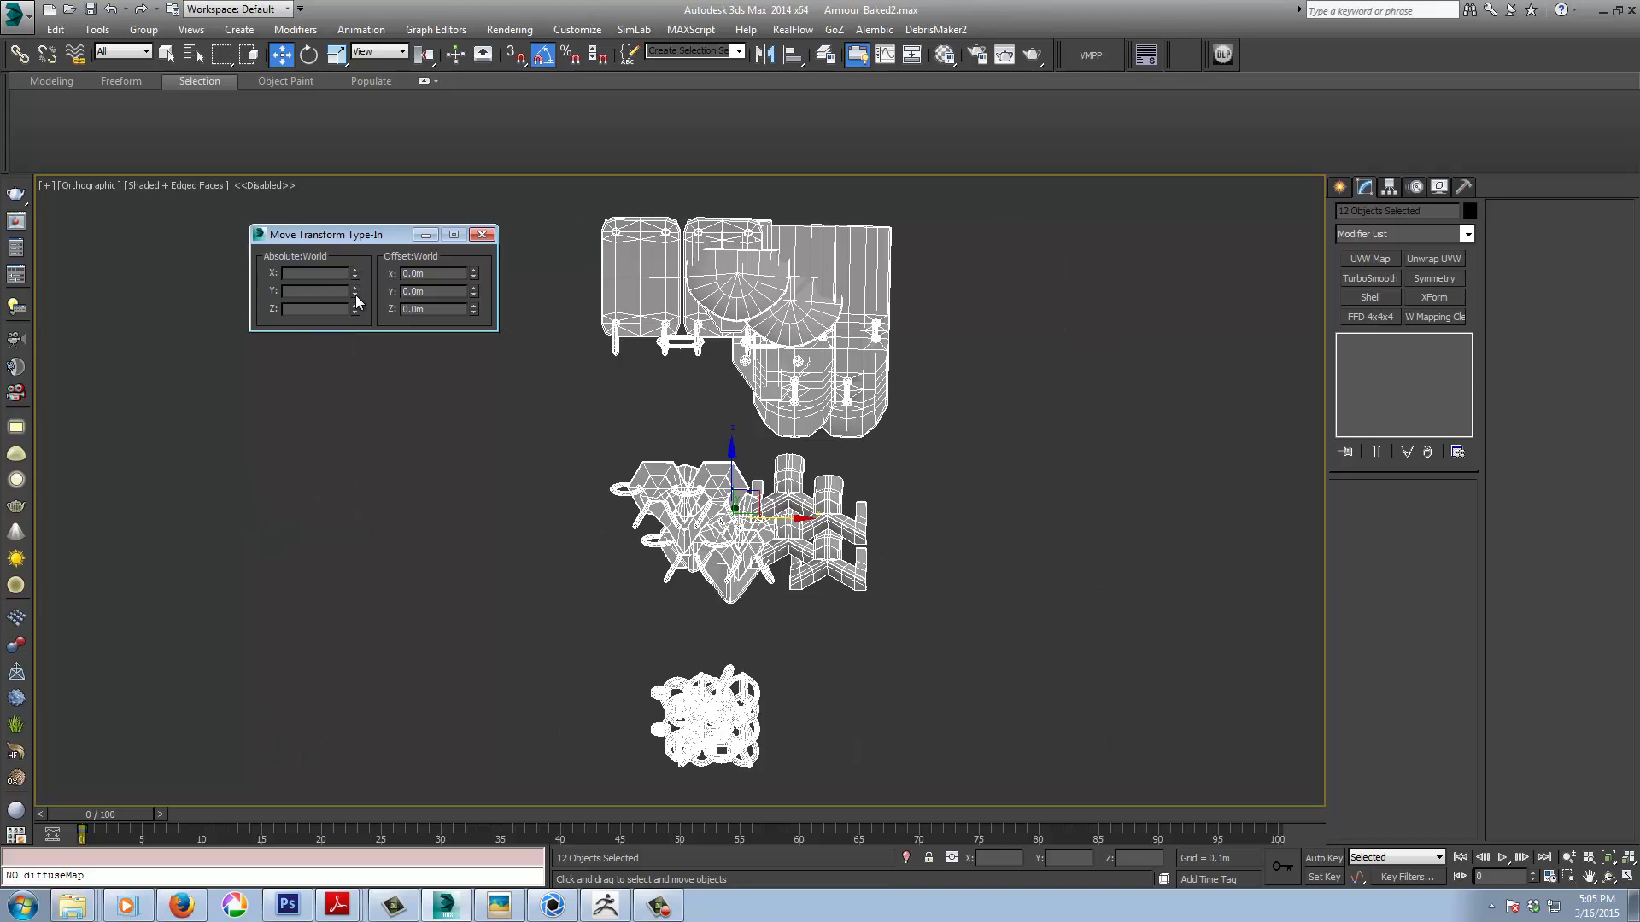
pyautogui.rightClick(355, 310)
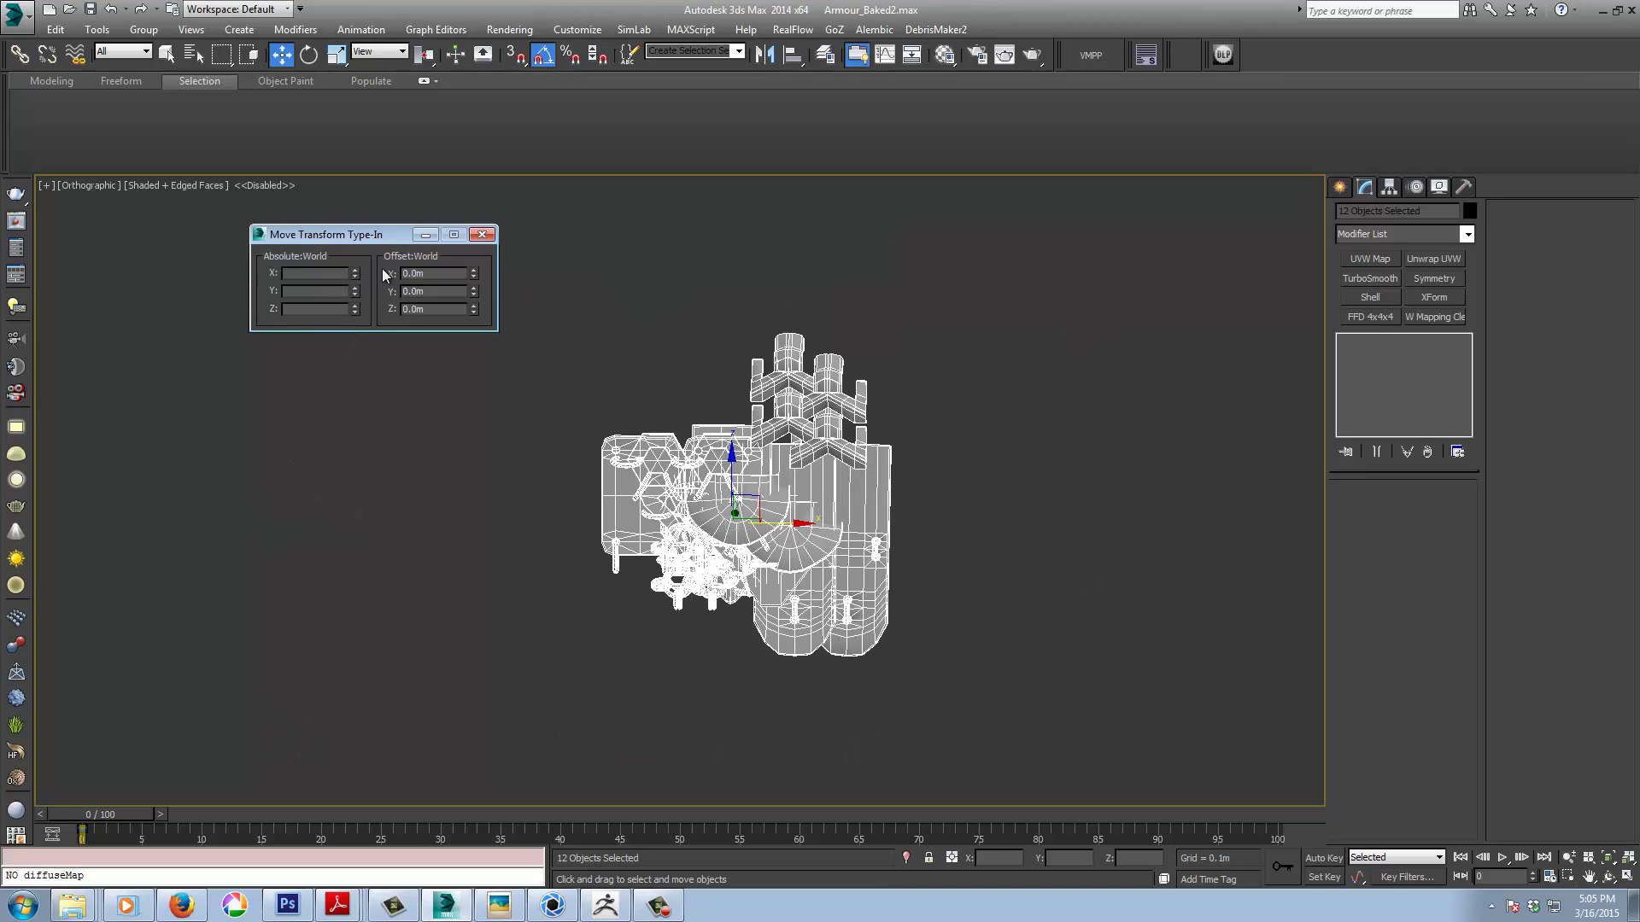
pyautogui.click(483, 234)
# Show the viewport grid and switch to the Front view of the stacked armour pieces.
pyautogui.moveTo(494, 349); pyautogui.dragTo(427, 355, button='middle')
pyautogui.press('g')
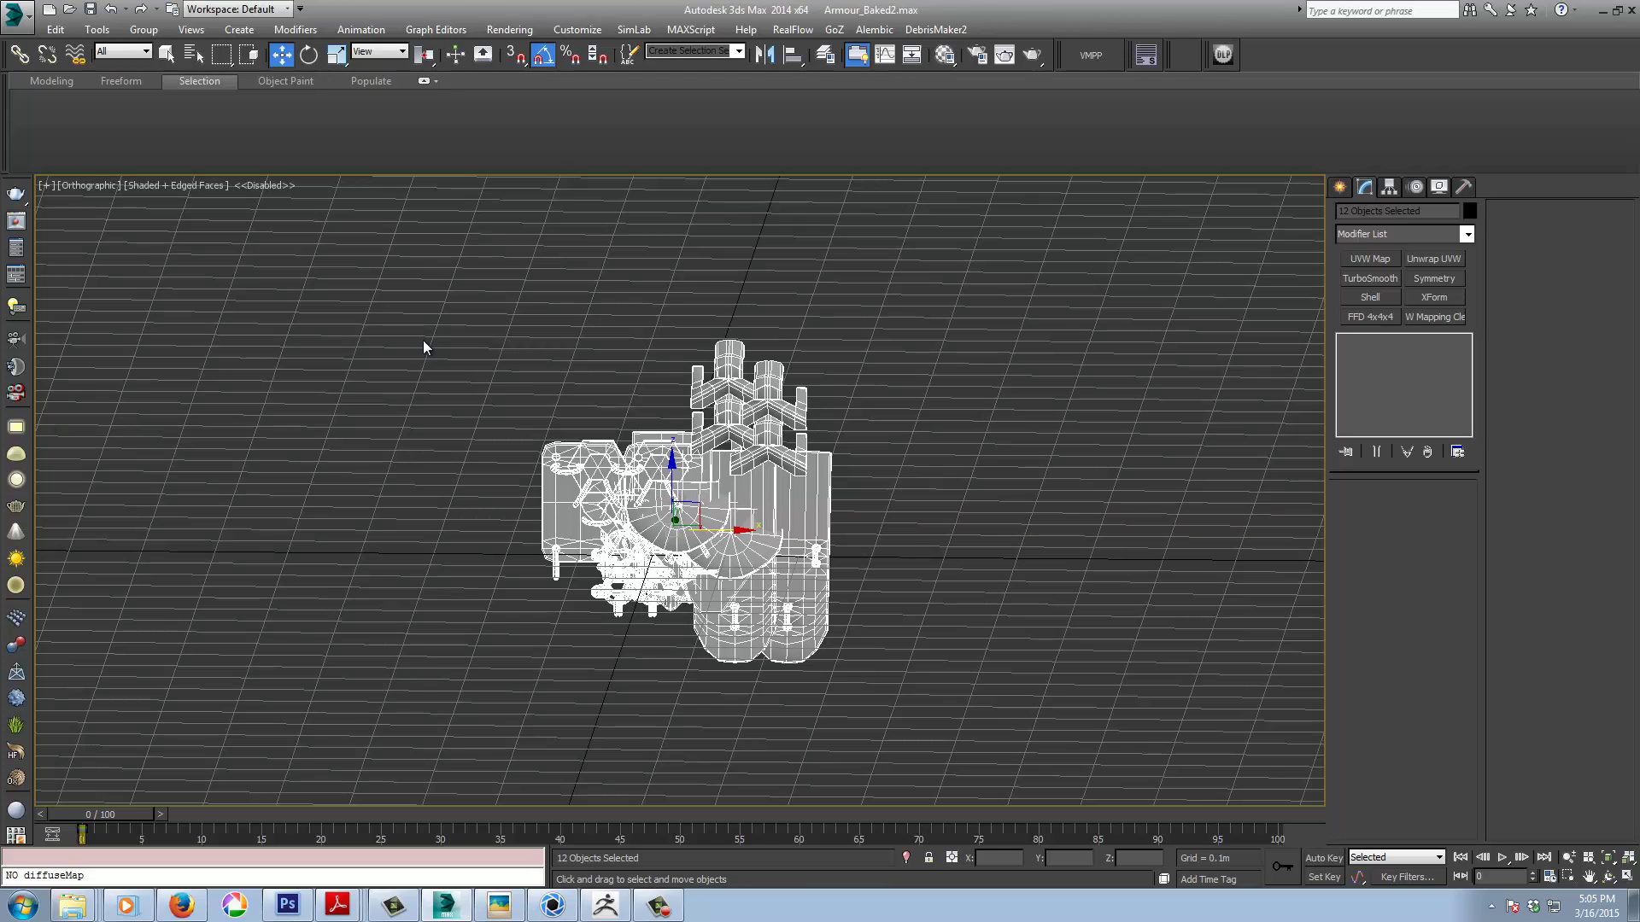
pyautogui.press('f')
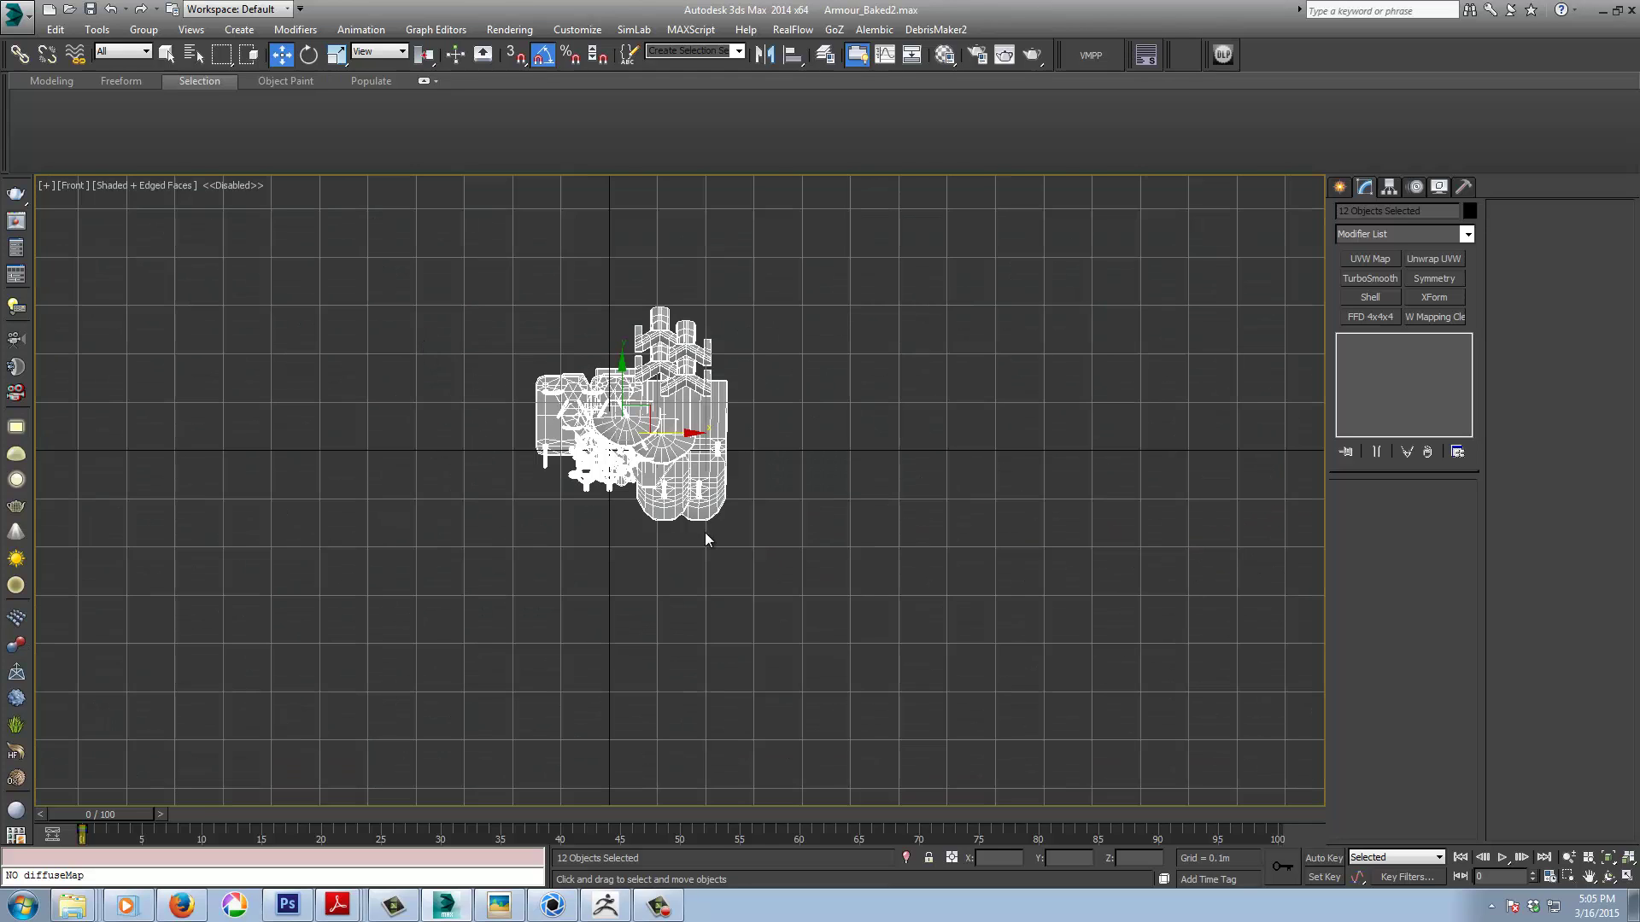
pyautogui.scroll(3, 704, 531)
pyautogui.moveTo(775, 642); pyautogui.dragTo(1023, 552, button='middle')
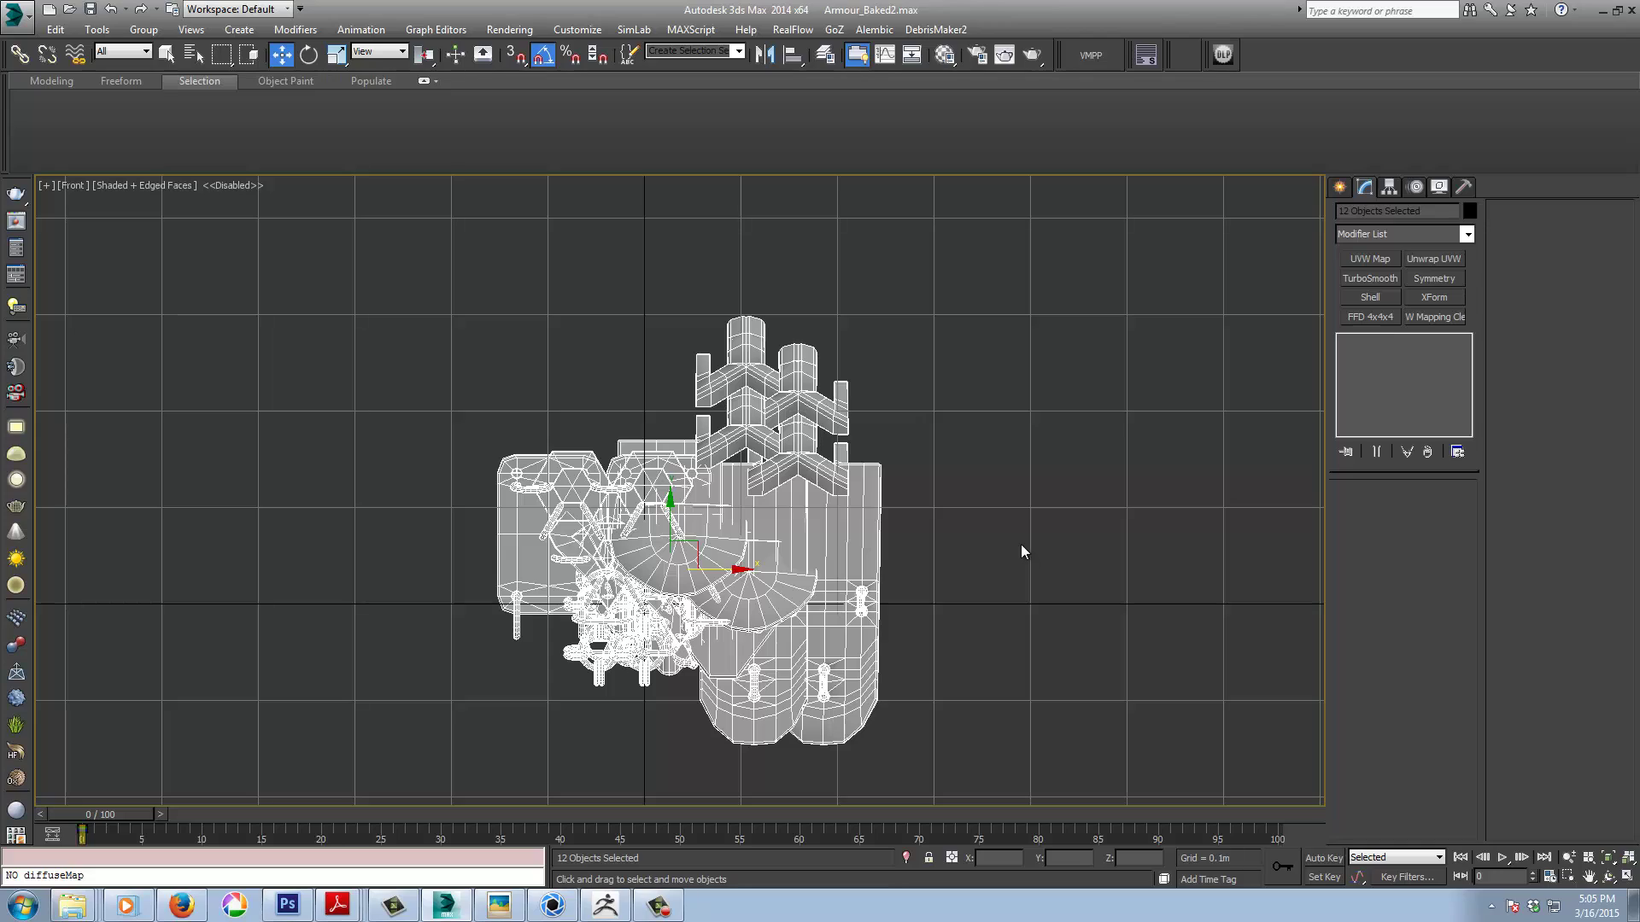
# Hide the viewport grid and send the twelve selected armour pieces to ZBrush through GoZ for editing.
pyautogui.press('g')
pyautogui.click(833, 30)
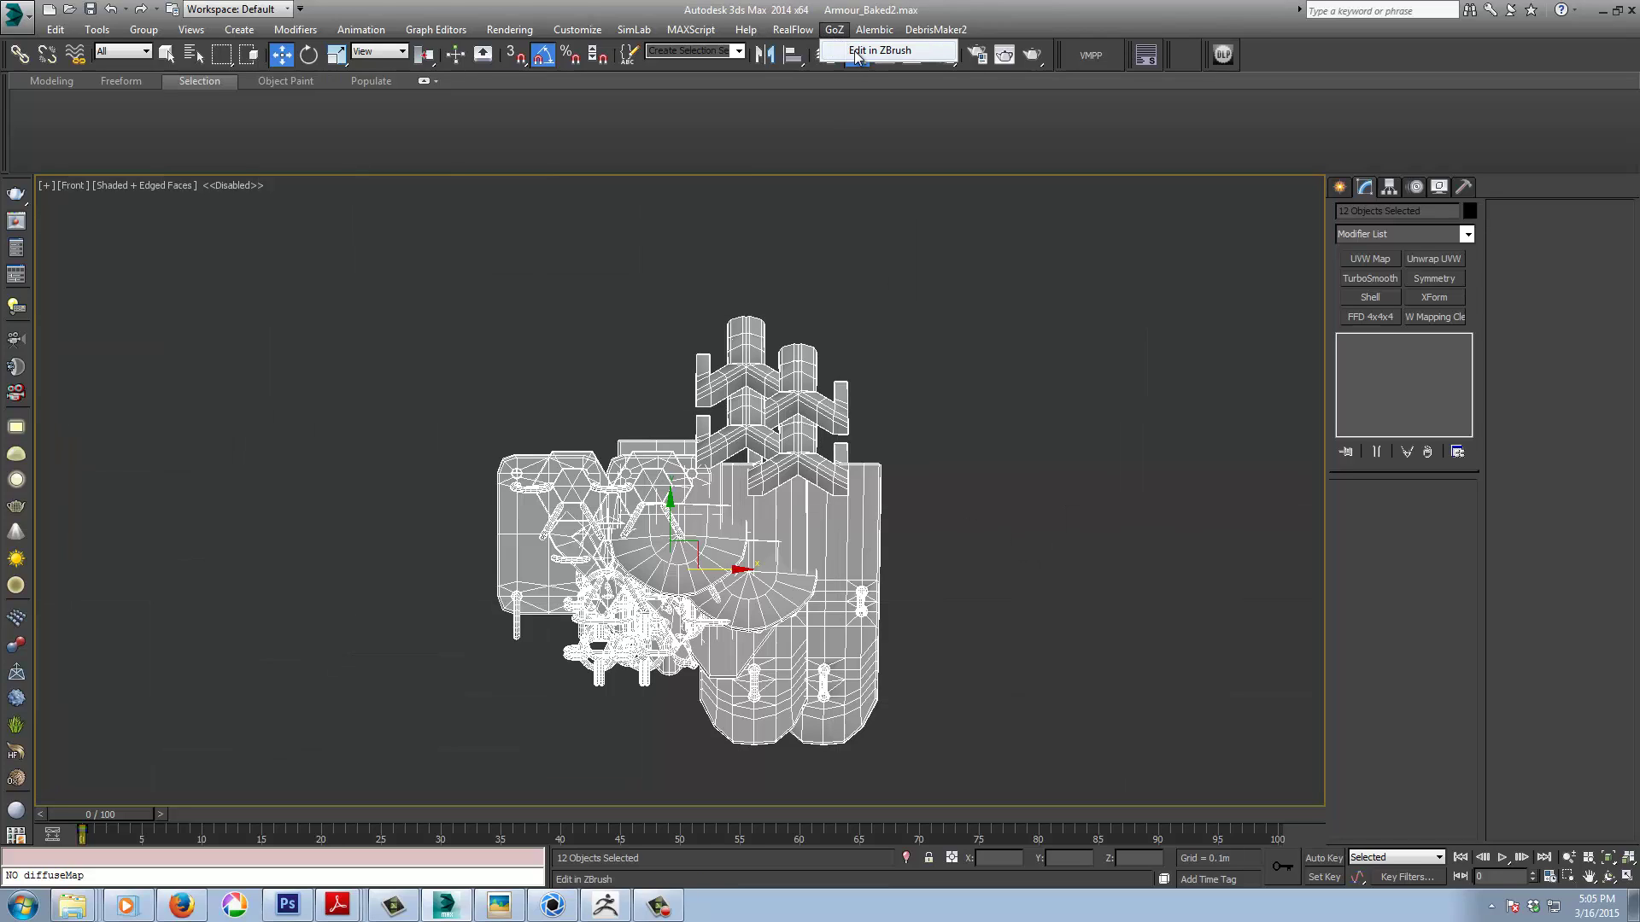
pyautogui.click(855, 52)
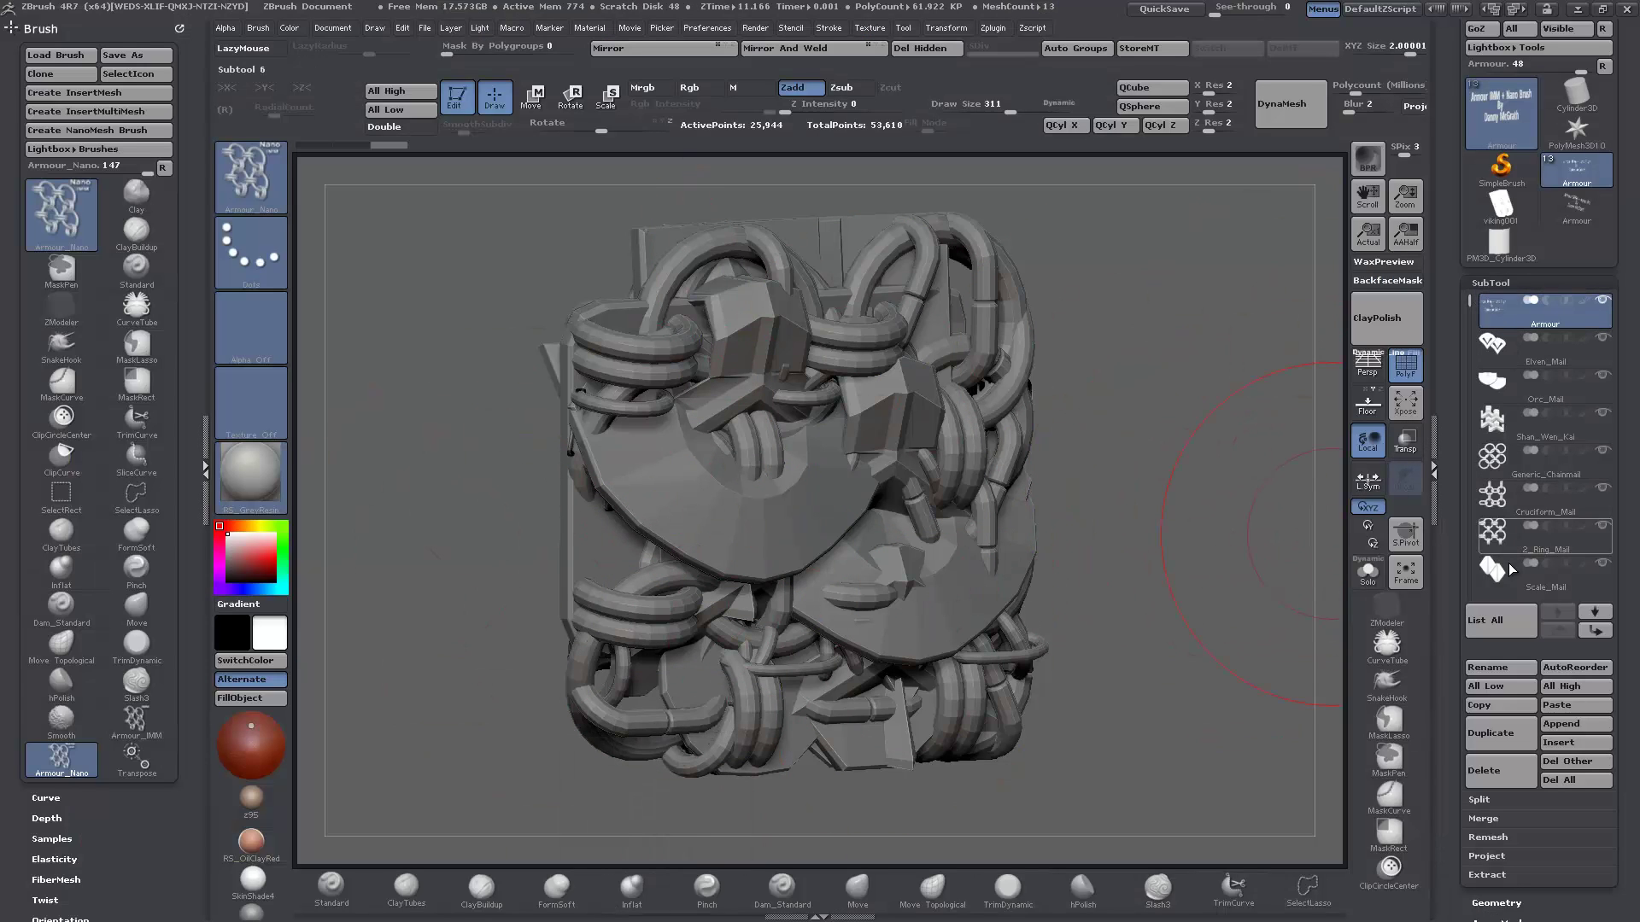
# Review the imported armour pieces in the Armour tool's subtool list, previewing Elven_Mail and checking the others.
pyautogui.moveTo(1510, 346)
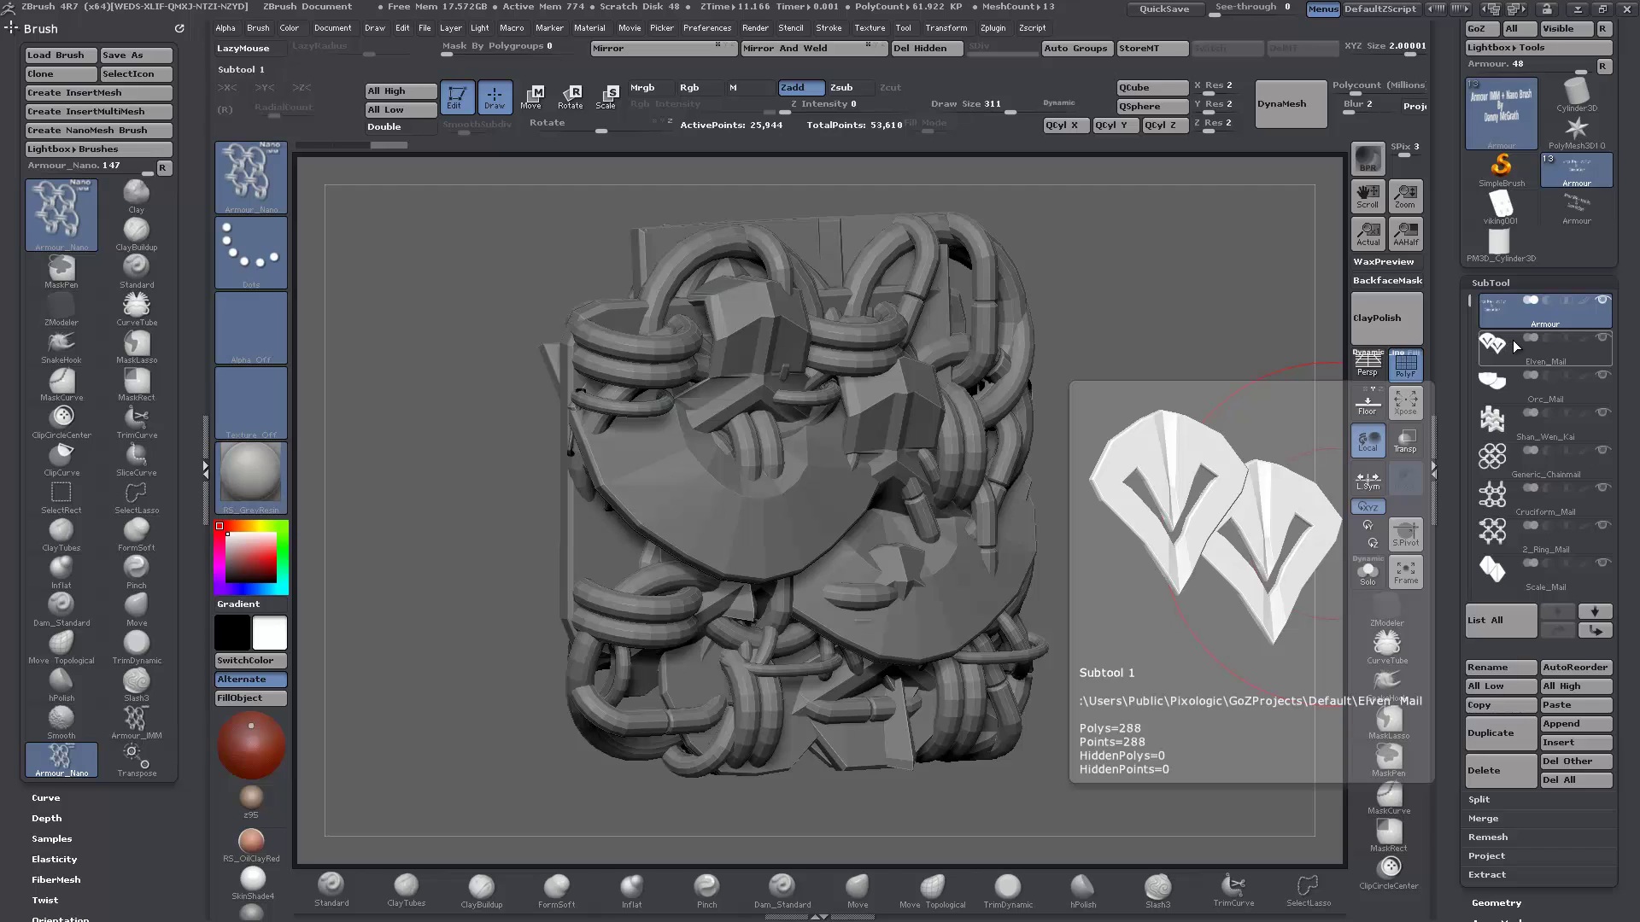
pyautogui.moveTo(1514, 591)
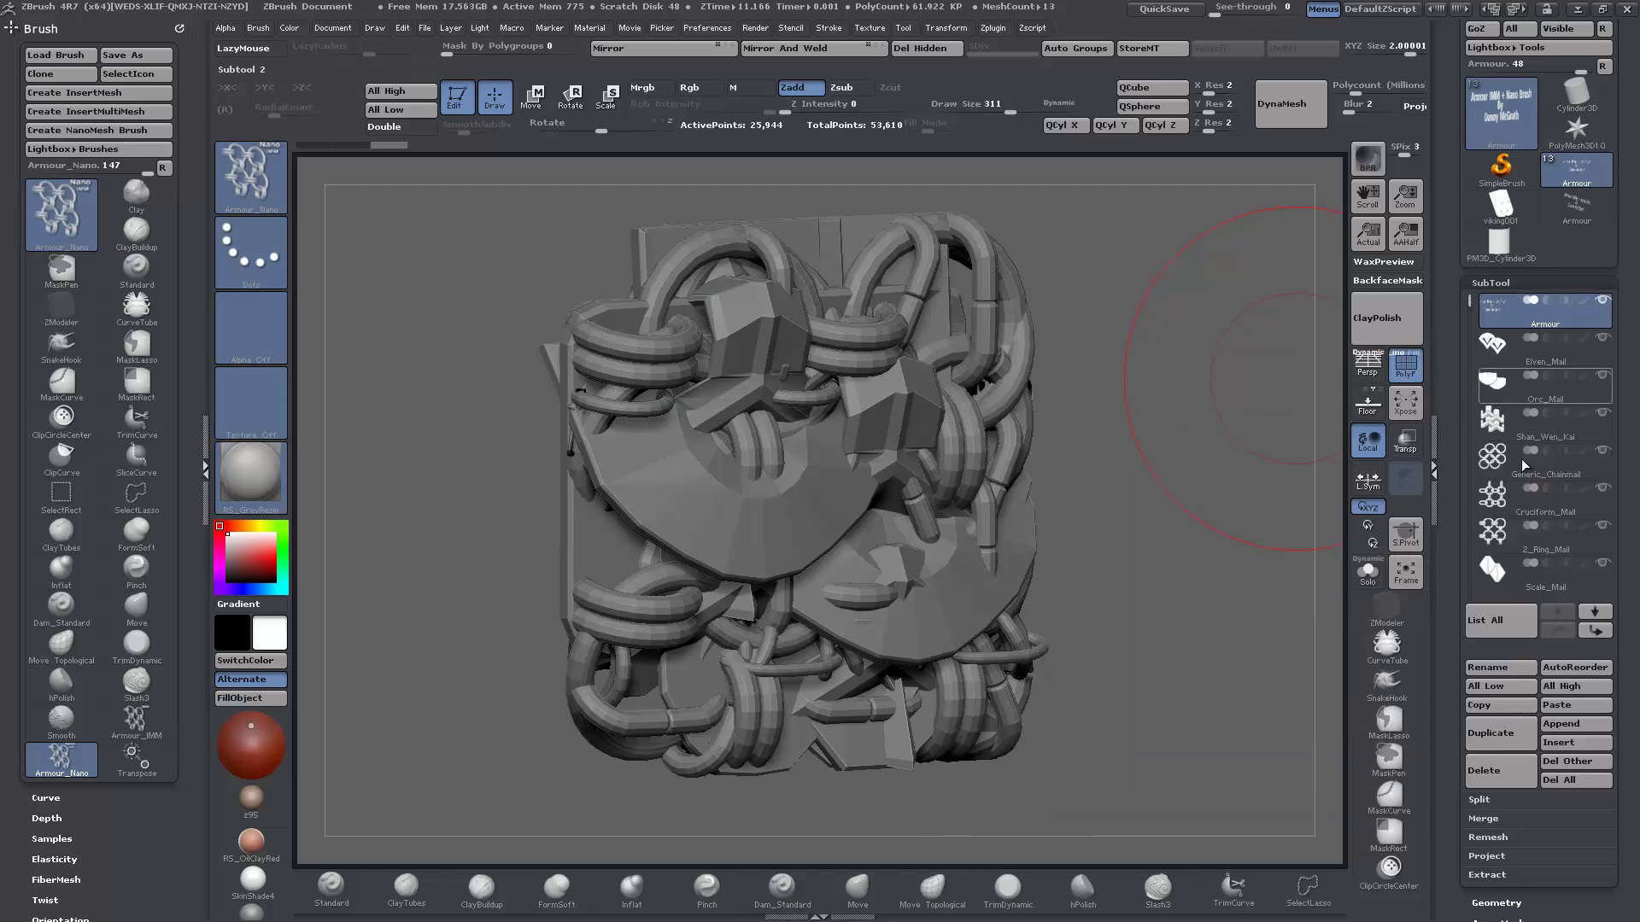
pyautogui.moveTo(1518, 489)
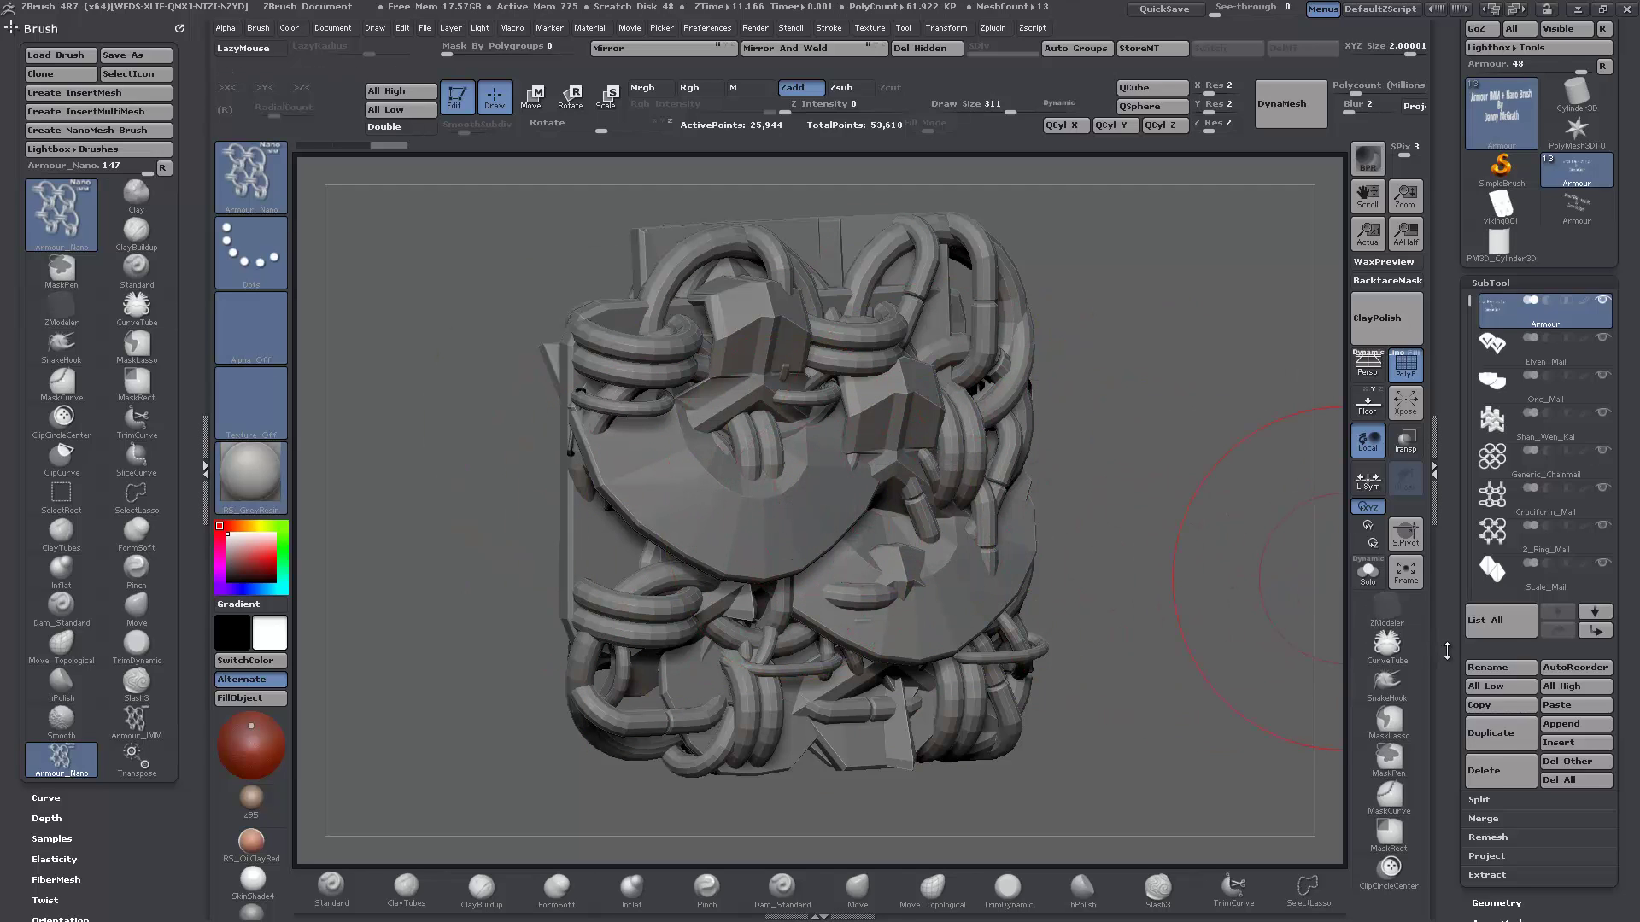
# Expand the Deformation settings of the Armour tool to show the Unify option.
pyautogui.moveTo(1447, 651); pyautogui.dragTo(1447, 595)
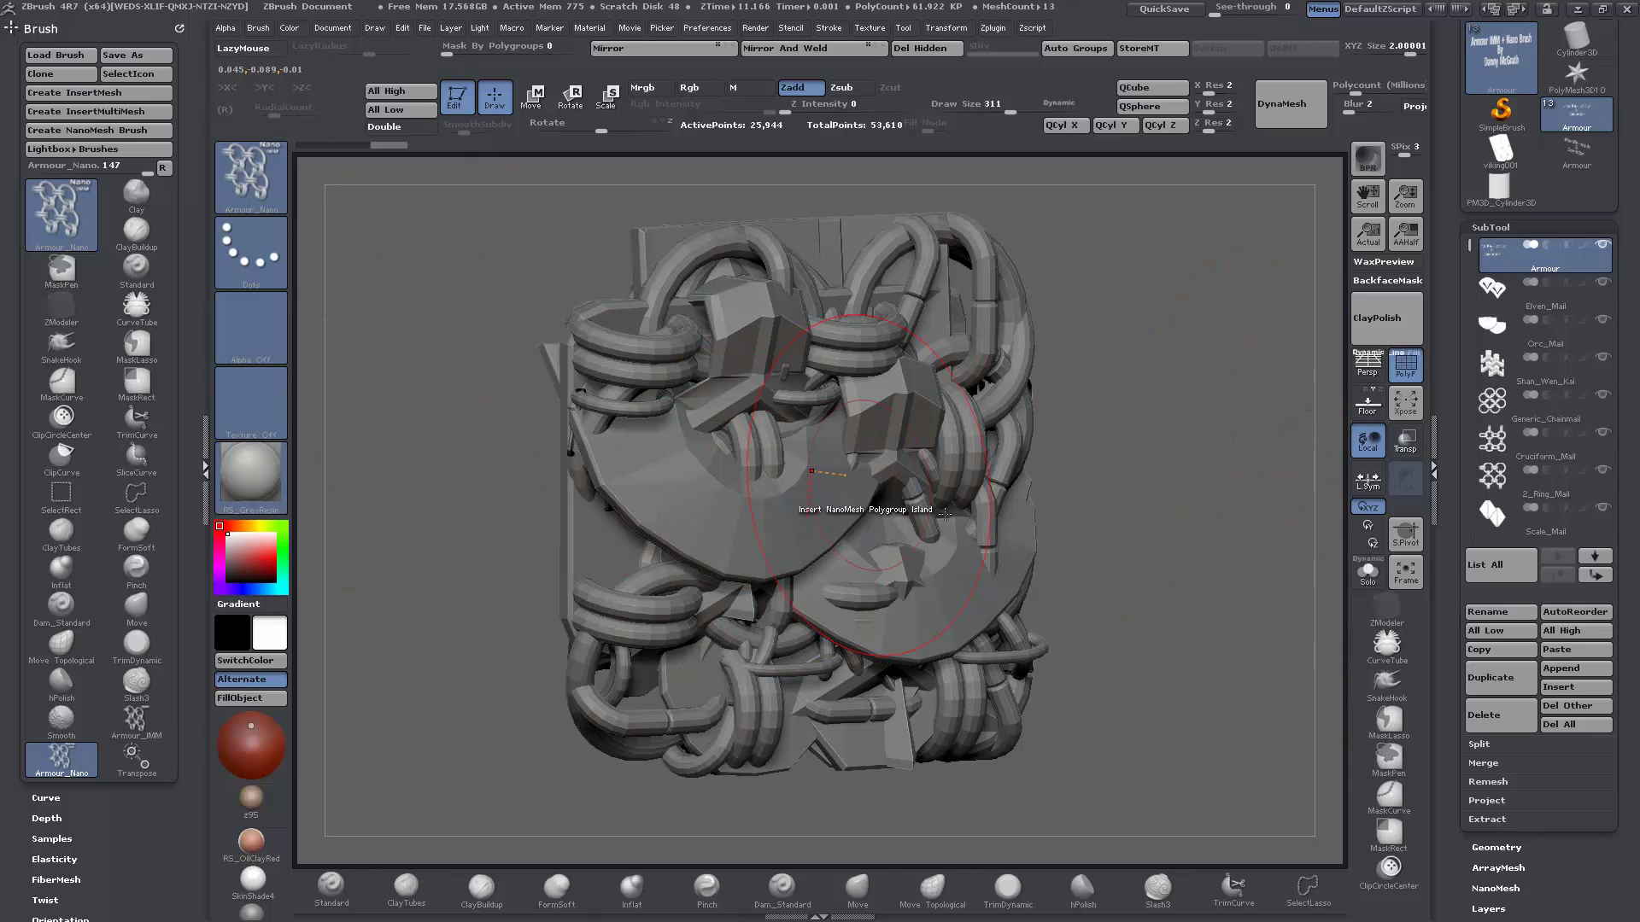
pyautogui.moveTo(1453, 626); pyautogui.dragTo(1465, 491)
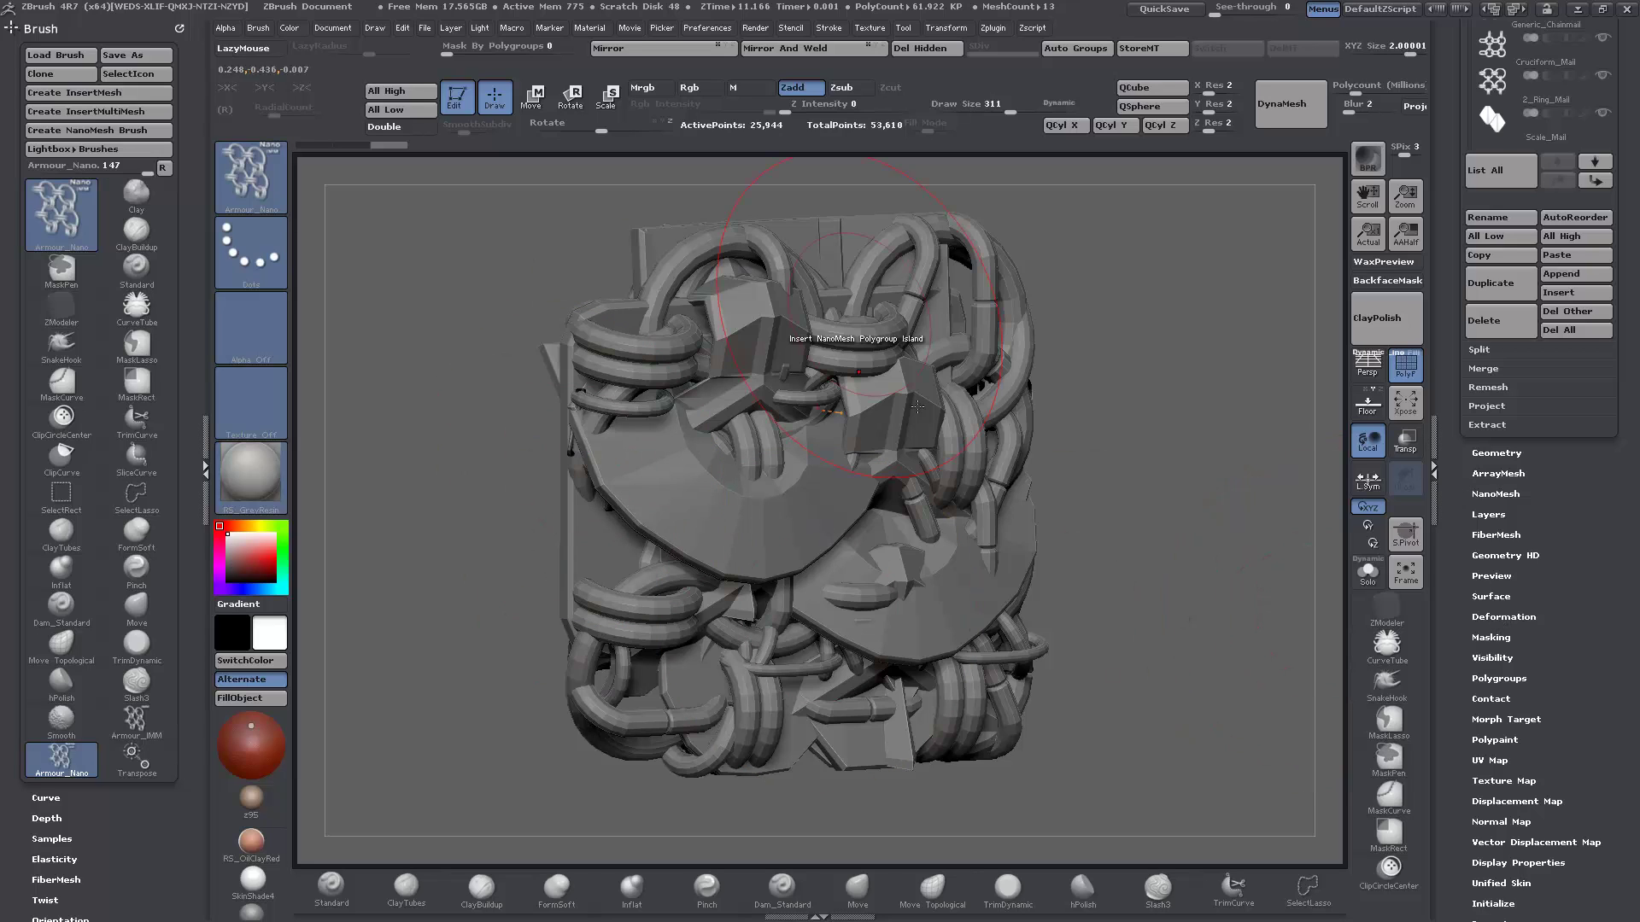
pyautogui.click(1496, 611)
pyautogui.moveTo(1445, 318); pyautogui.dragTo(1447, 413)
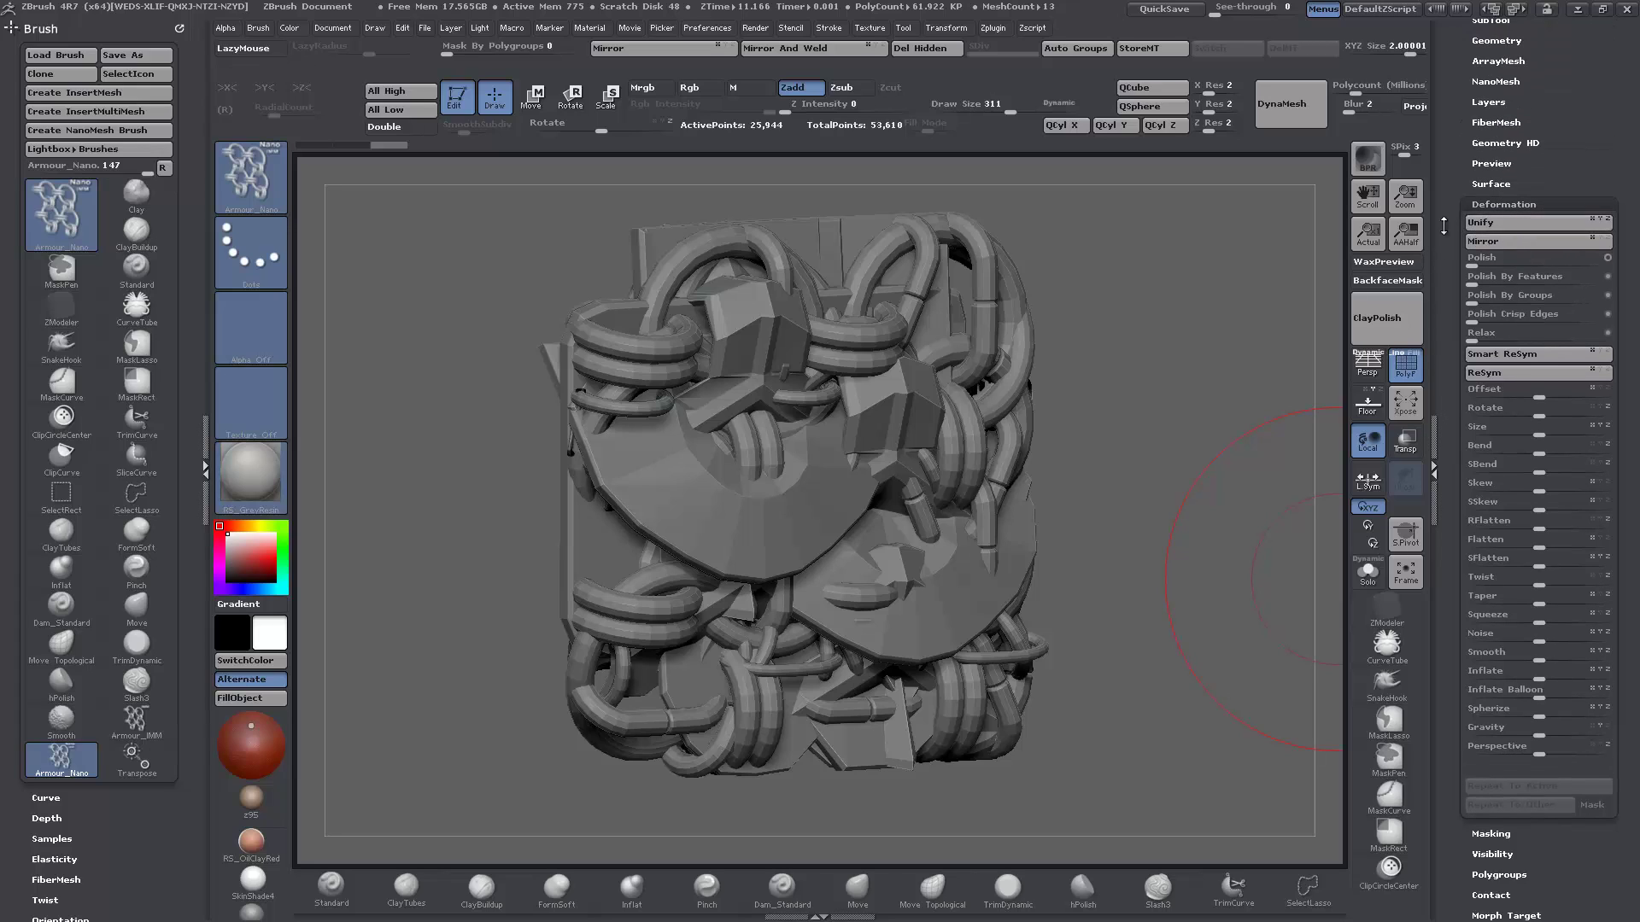
# Look over all armour subtools in the quick subtool picker, and preview the separate viking001 tool.
pyautogui.press('n')
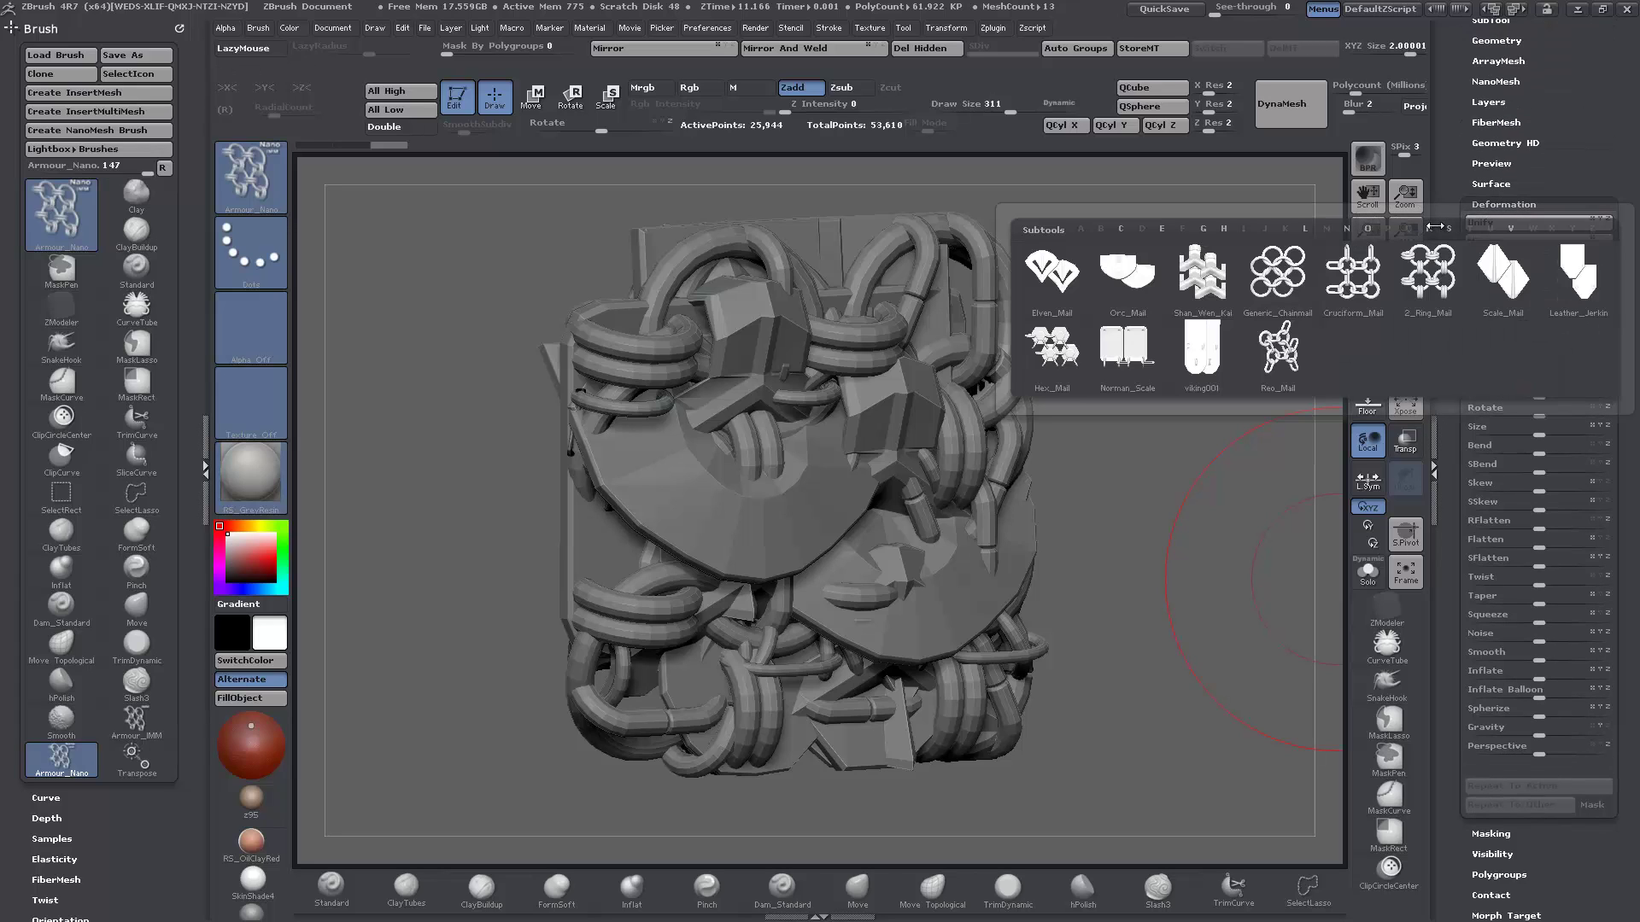
pyautogui.moveTo(1045, 269)
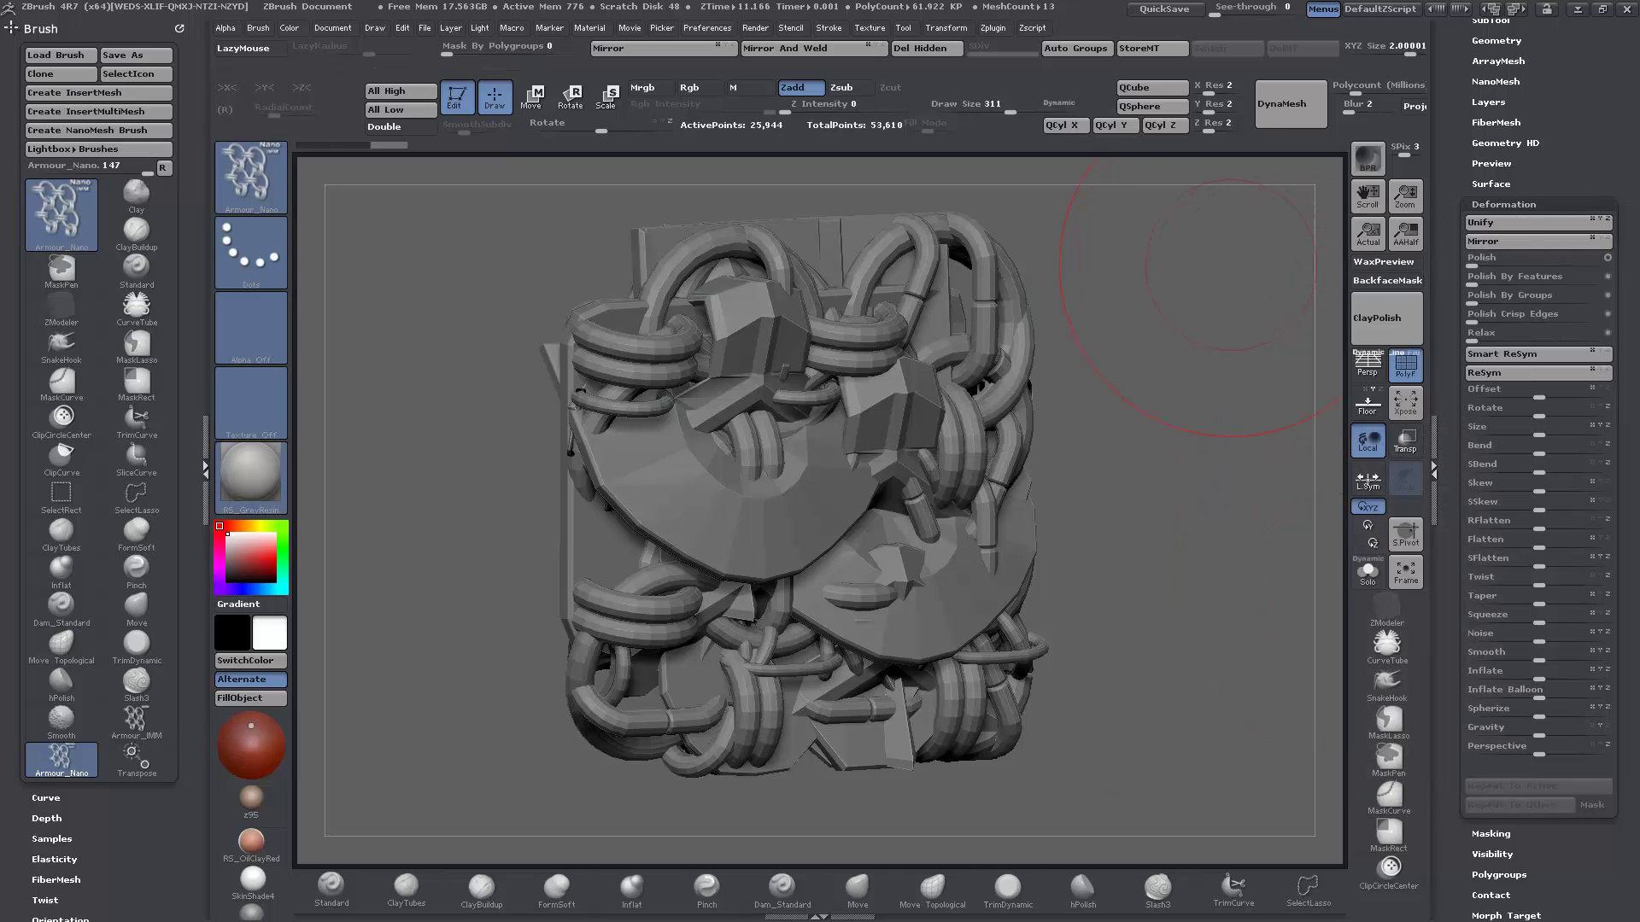
pyautogui.moveTo(1452, 374); pyautogui.dragTo(1454, 516)
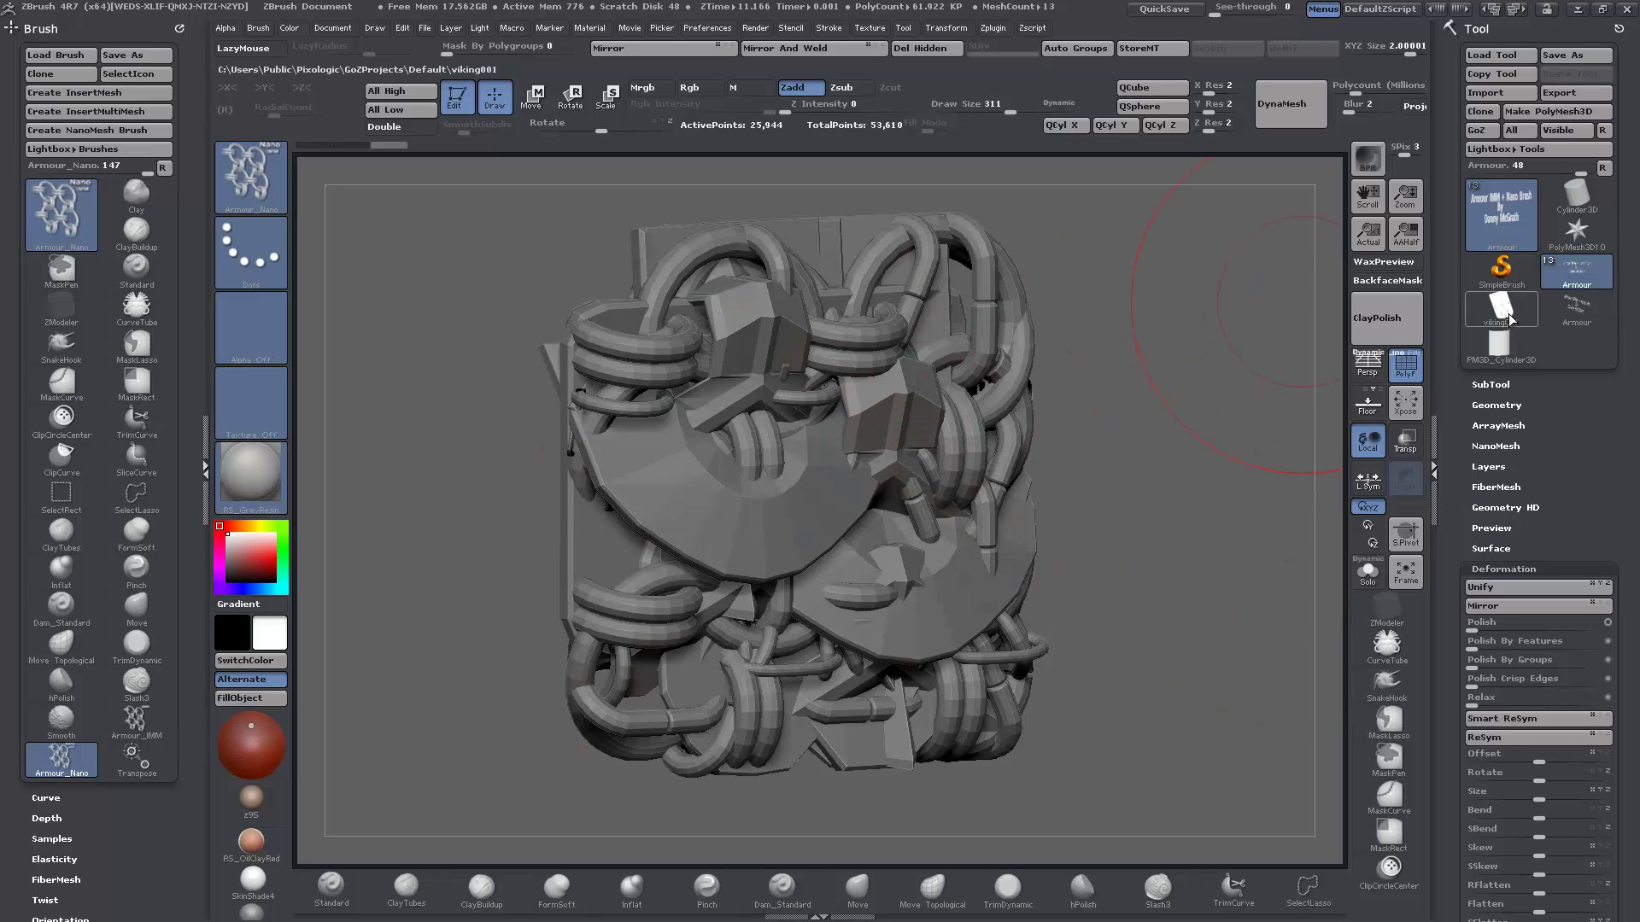
pyautogui.moveTo(1516, 313)
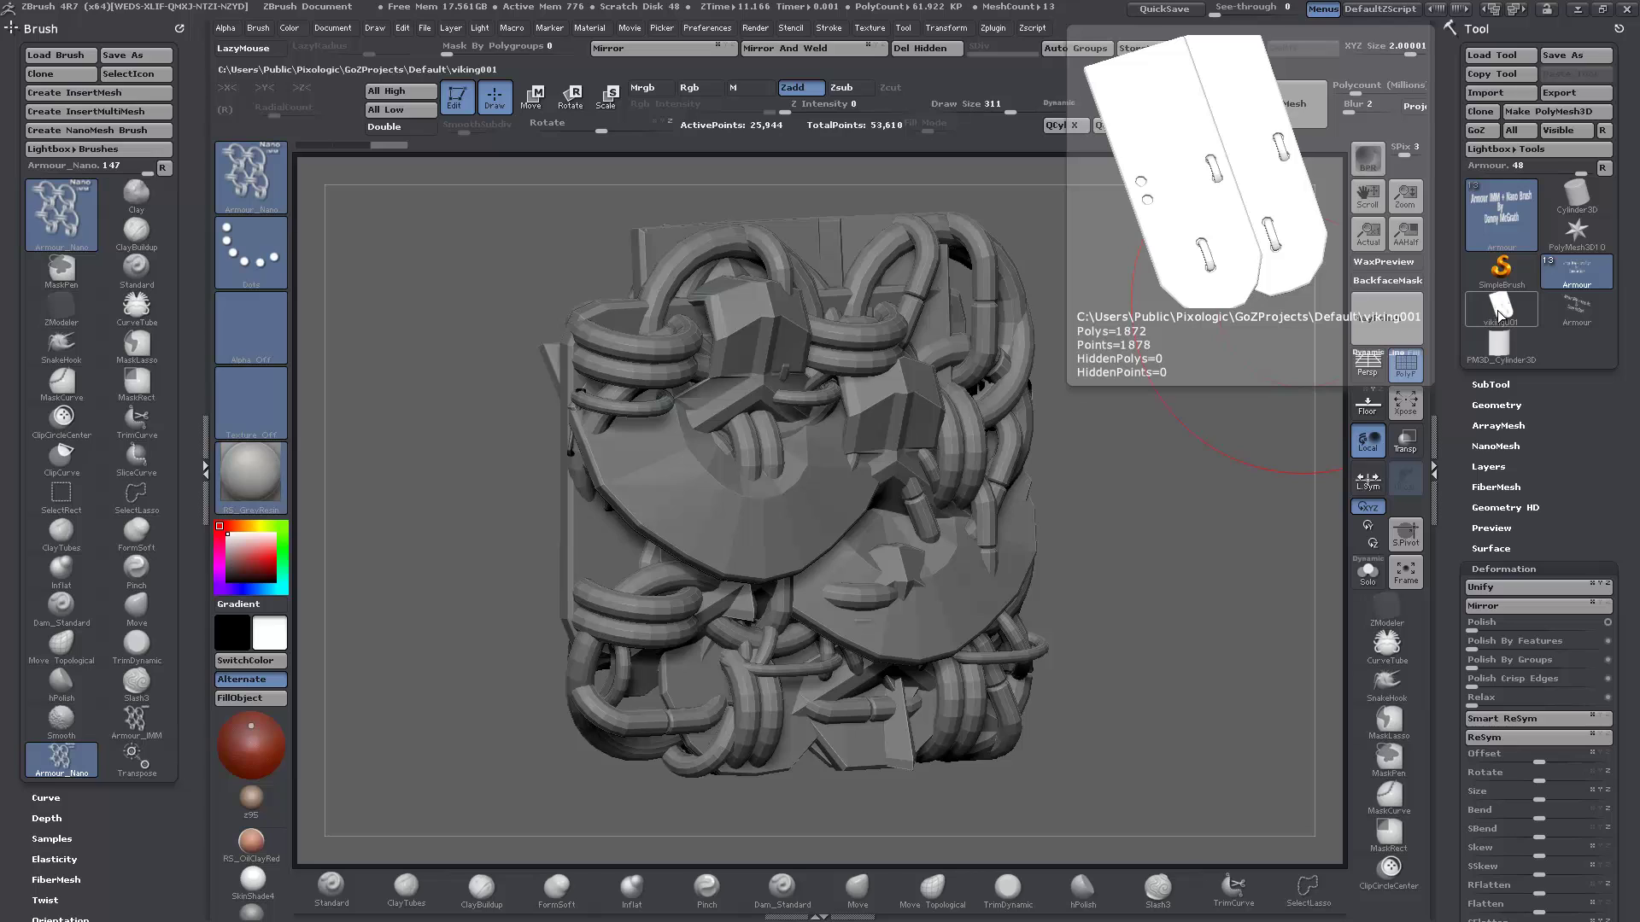